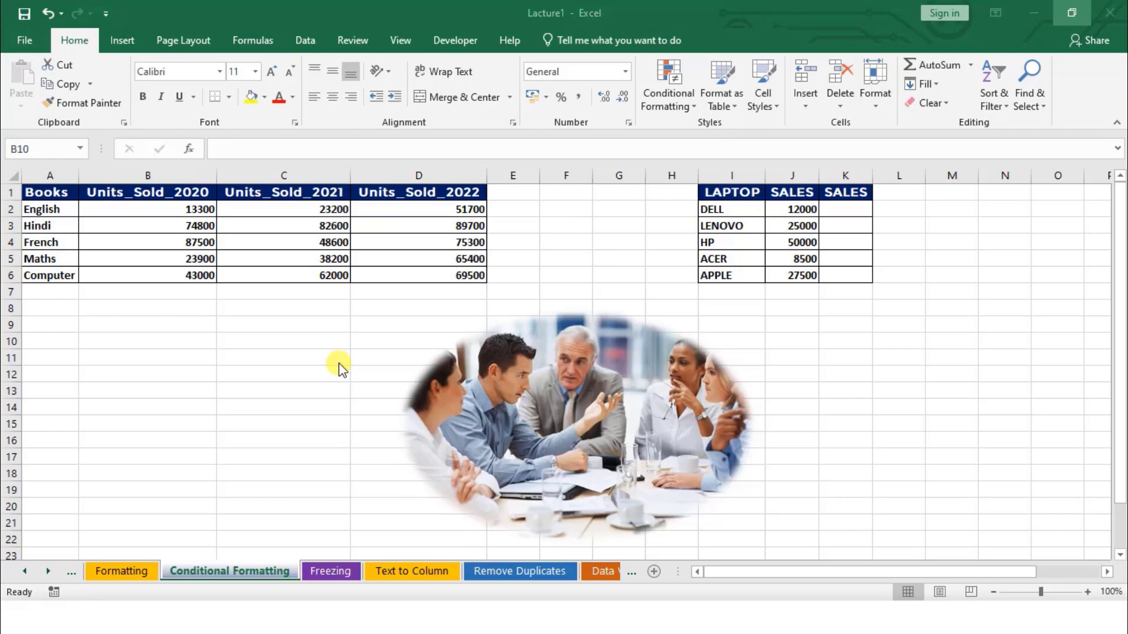
left_click(48, 191)
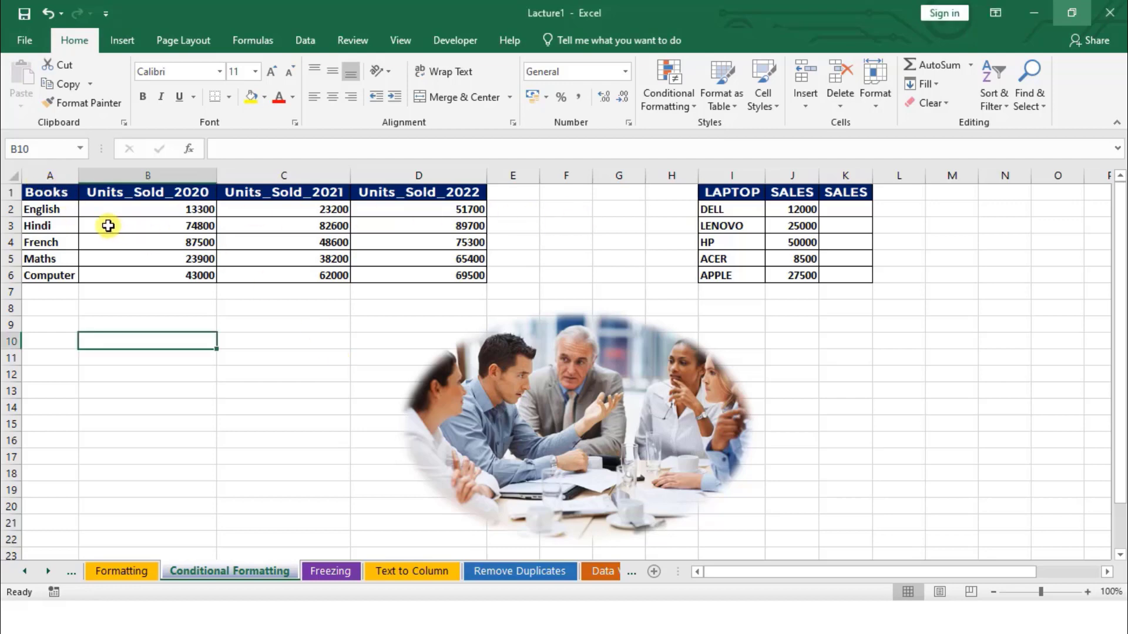
left_click_drag(50, 191, 433, 282)
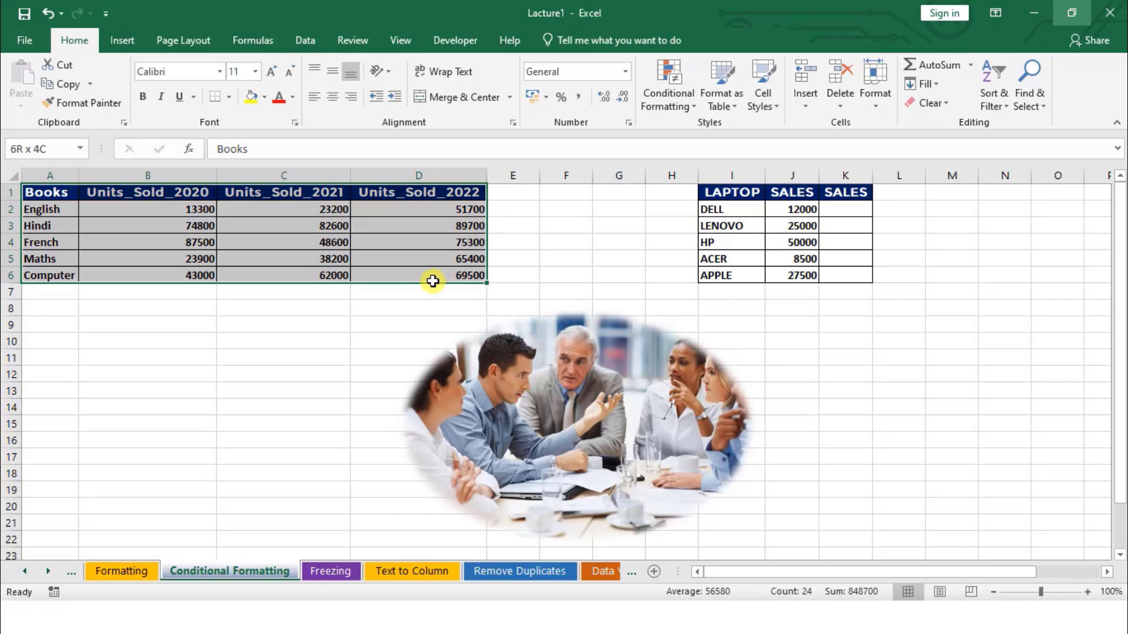
left_click(309, 361)
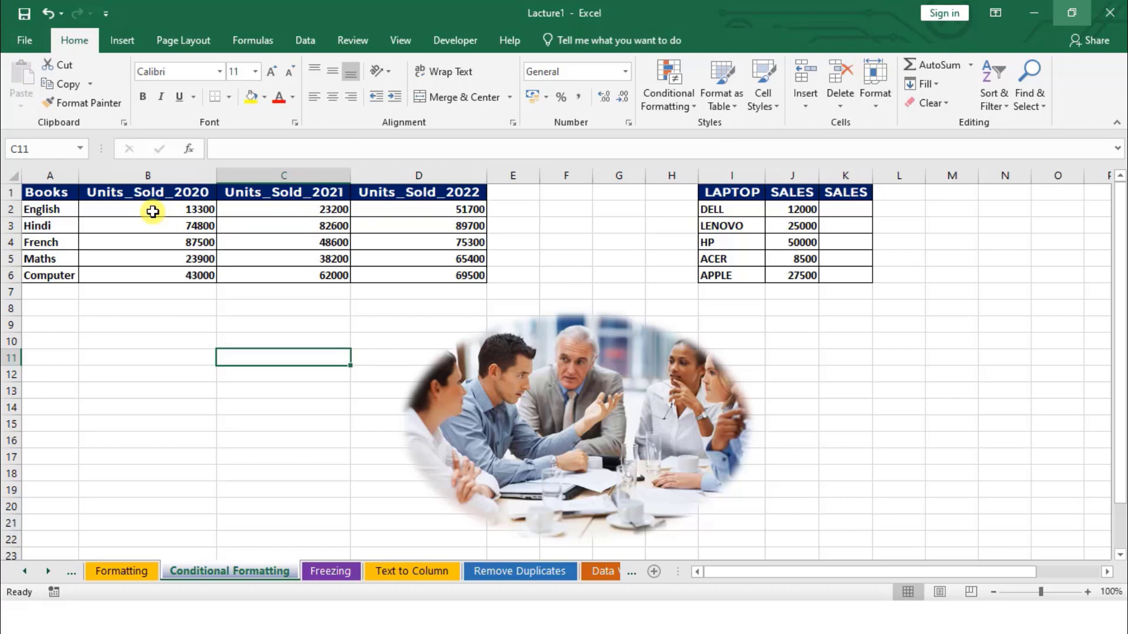
left_click(199, 221)
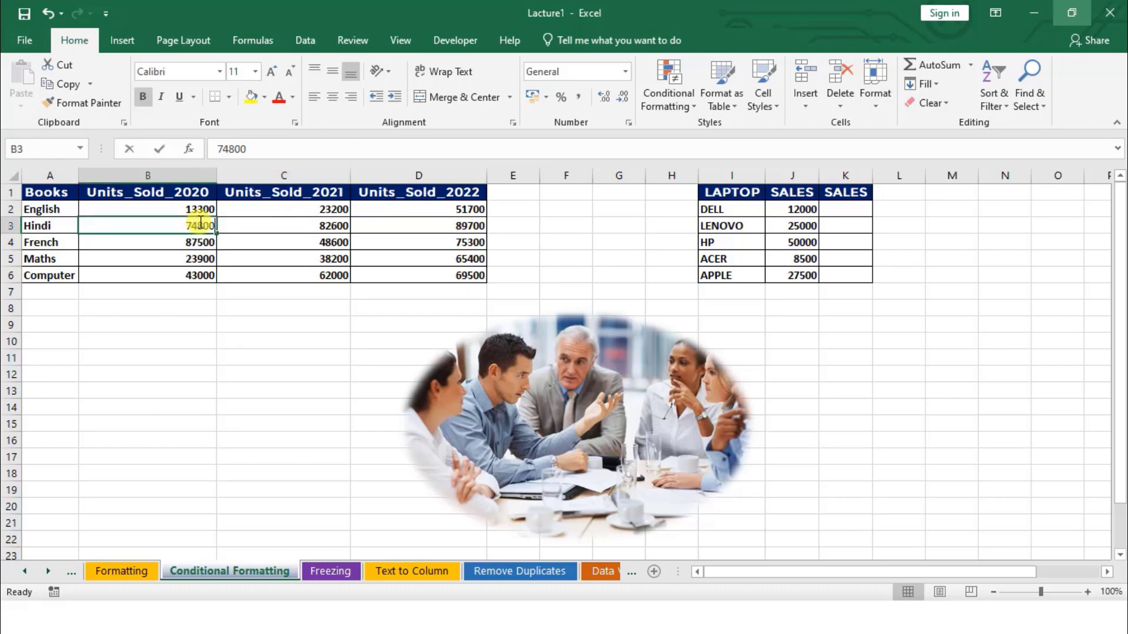
left_click(147, 314)
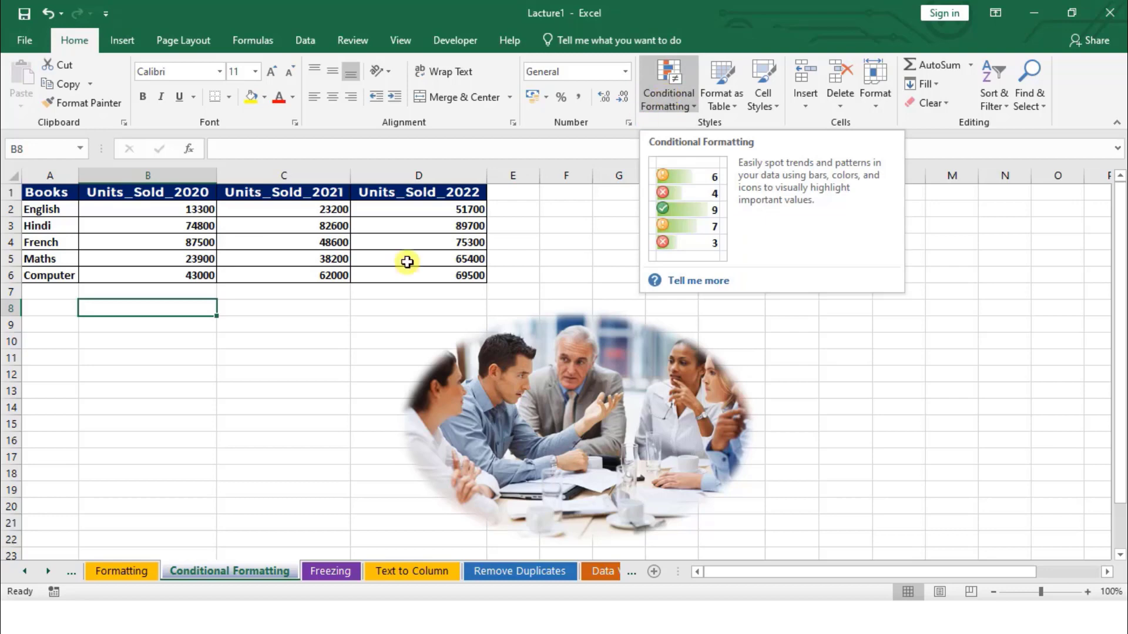
left_click_drag(159, 214, 164, 278)
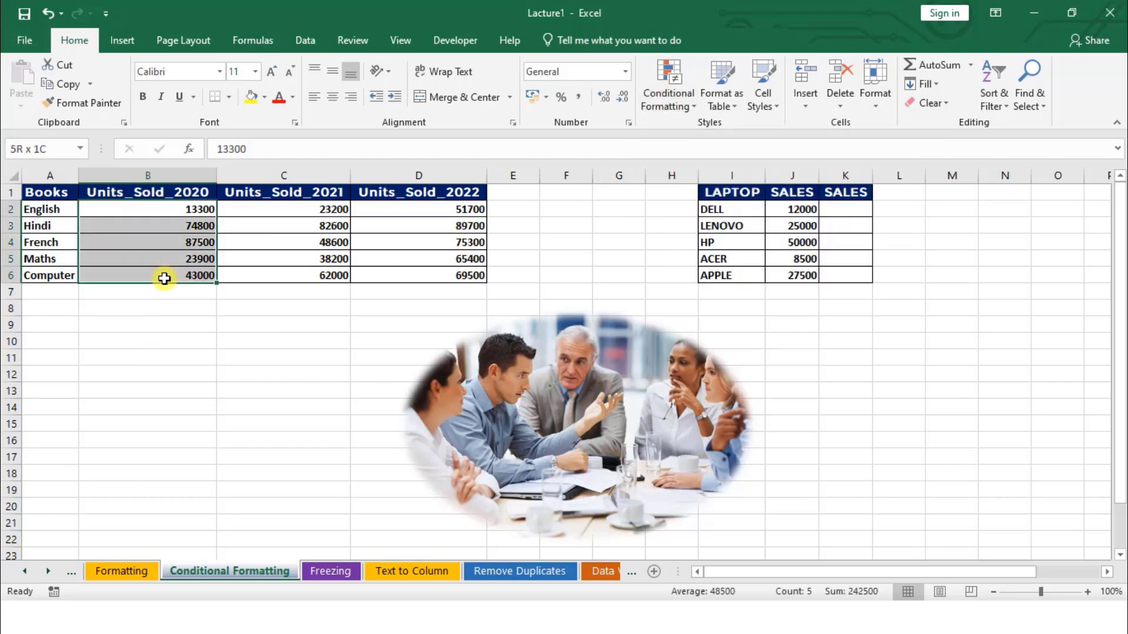
left_click(668, 223)
left_click(693, 101)
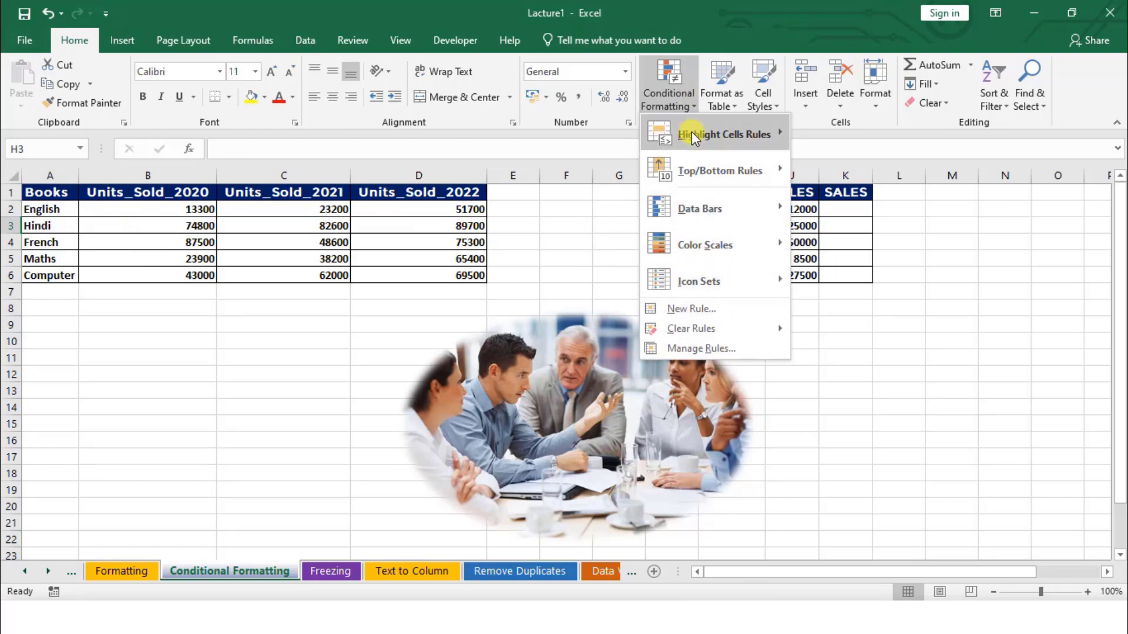
mouse_move(698, 137)
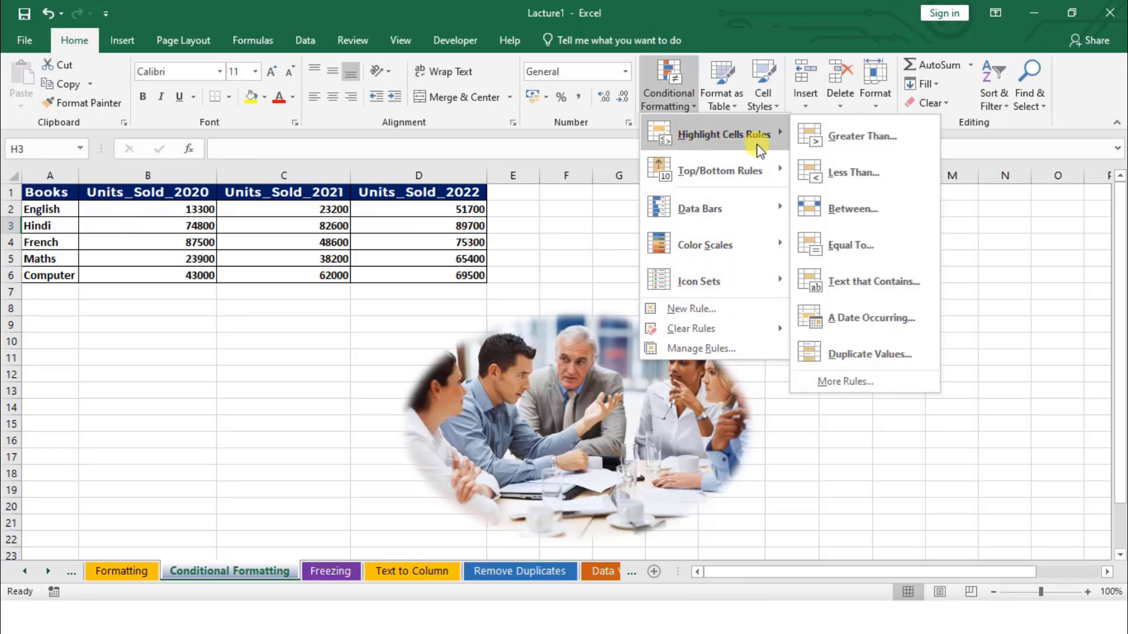
left_click(864, 148)
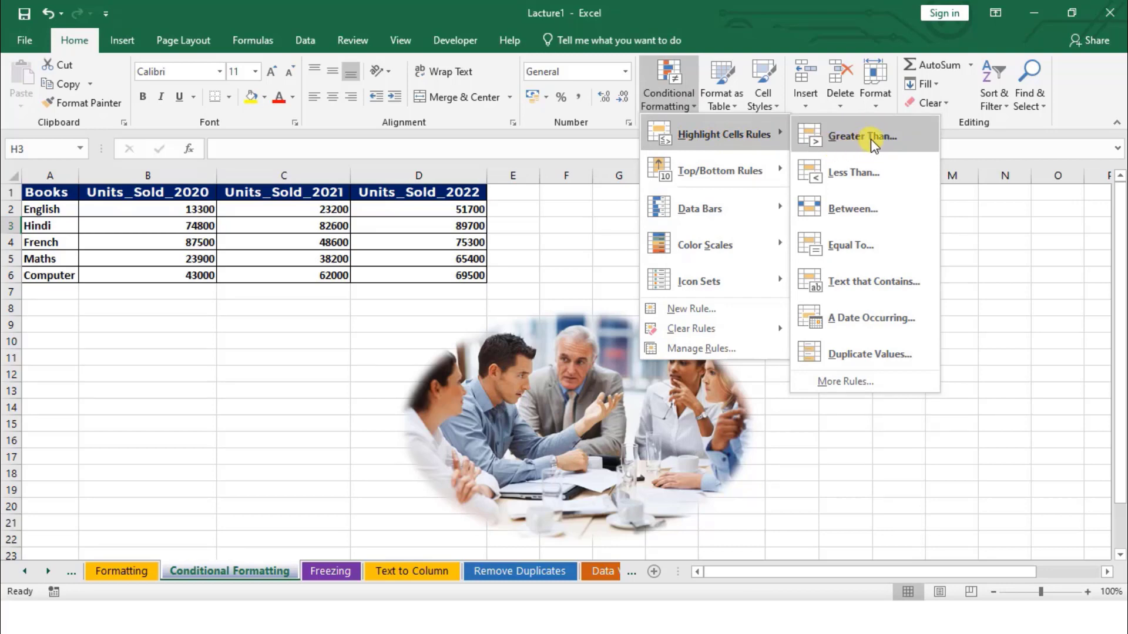
key("Escape")
key("Escape")
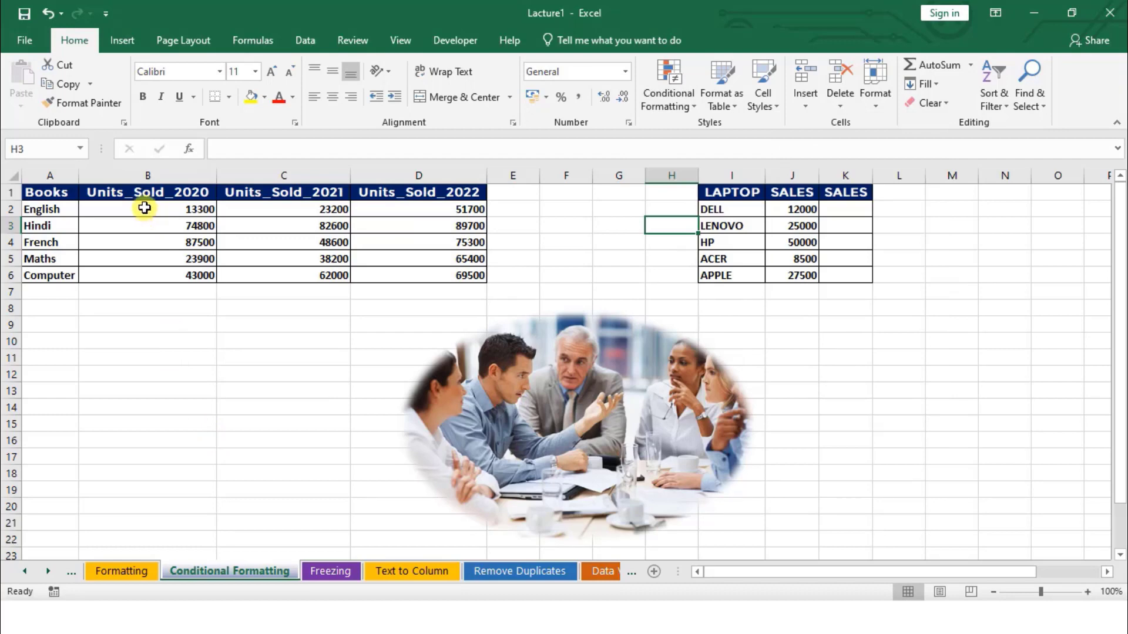
Set up a Greater Than highlight rule for B2:B6 with threshold 40000 and Yellow Fill with Dark Yellow Text.
left_click_drag(143, 206, 151, 274)
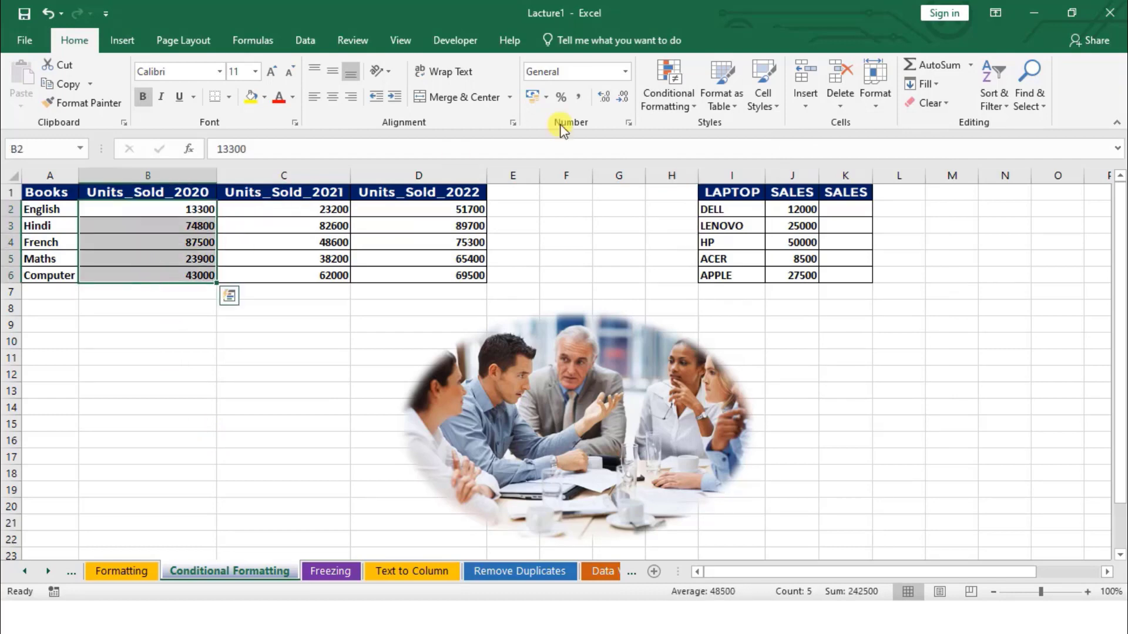
left_click(668, 76)
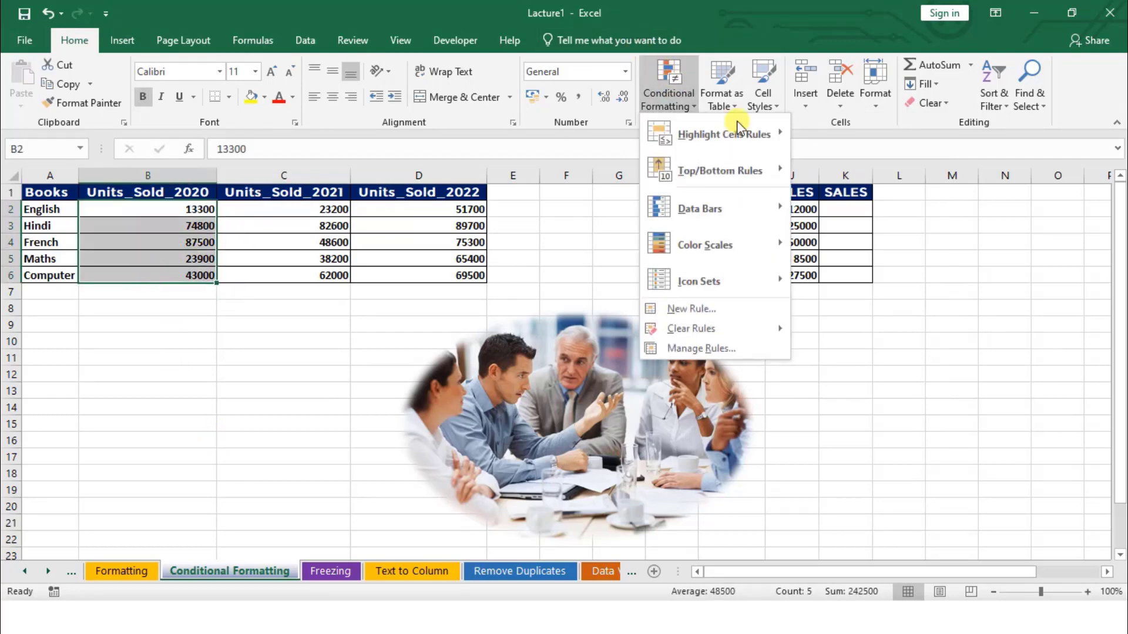
mouse_move(766, 132)
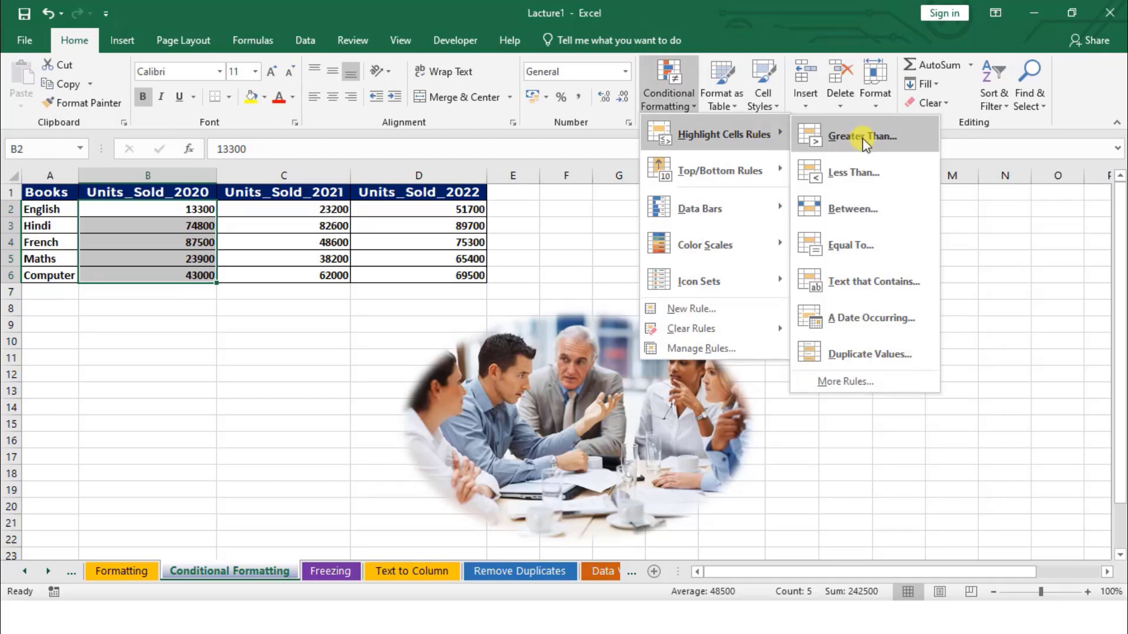
left_click(862, 139)
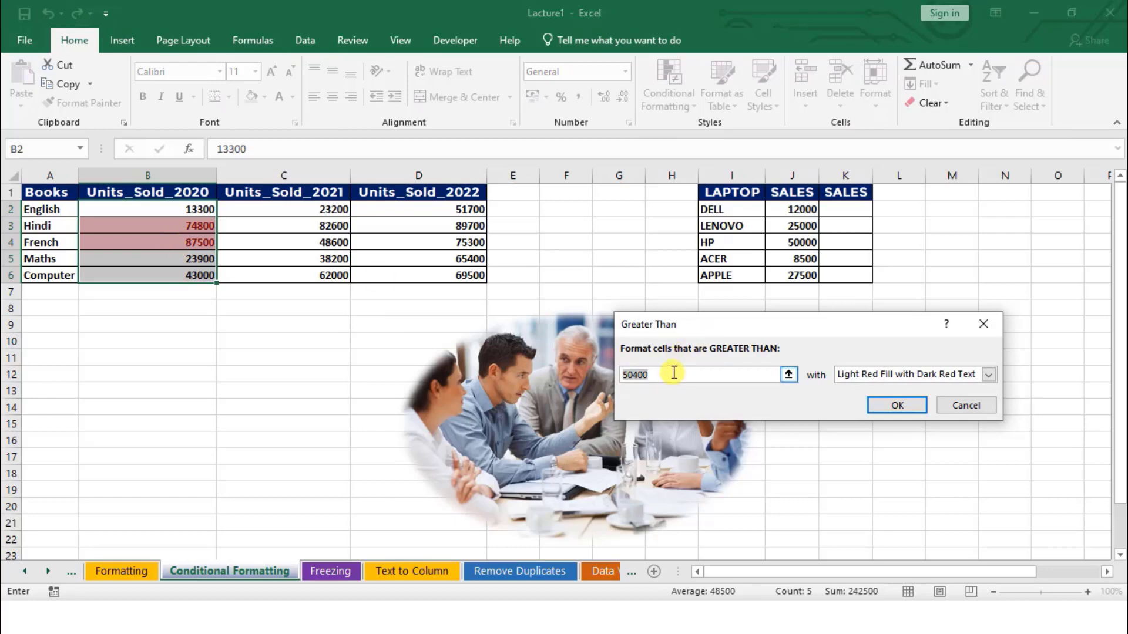
key("BackSpace")
type("40000")
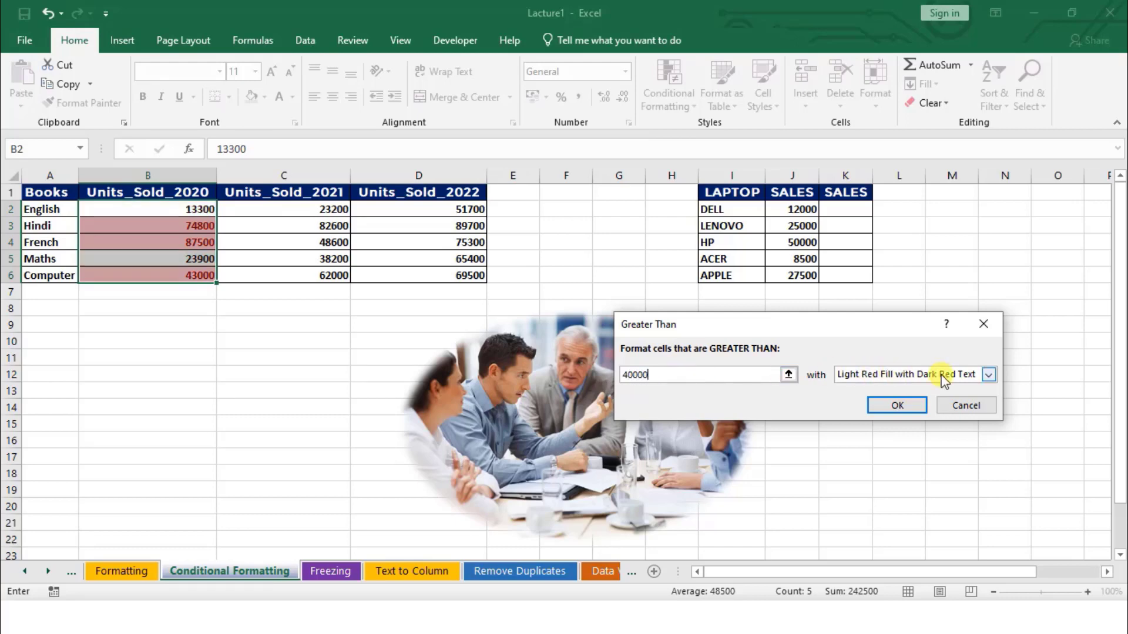
left_click(989, 376)
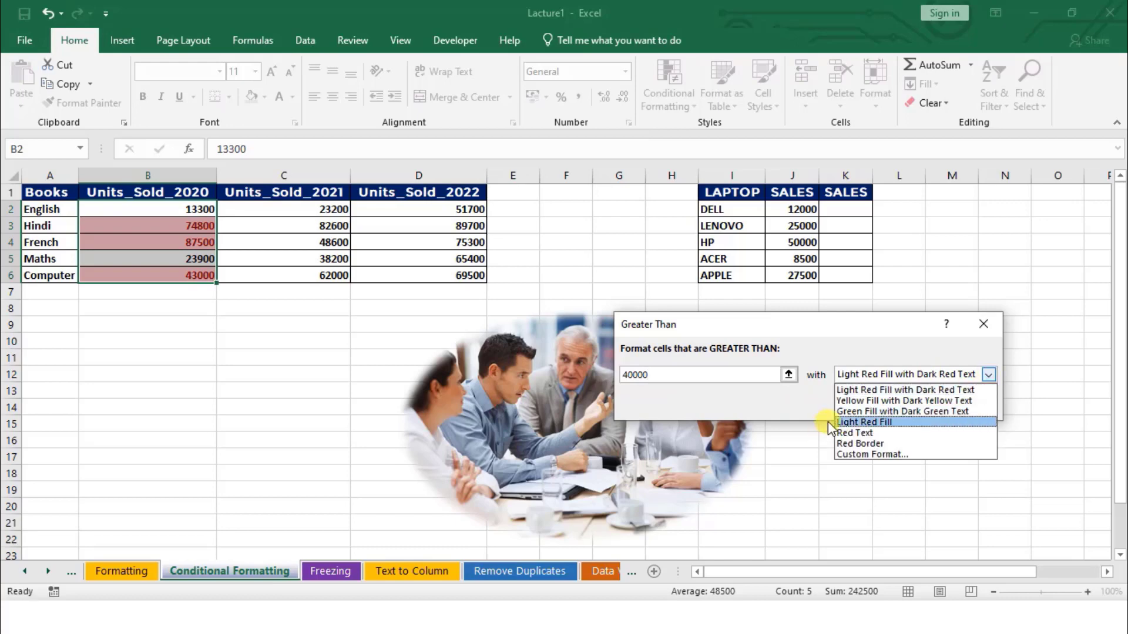
left_click(944, 401)
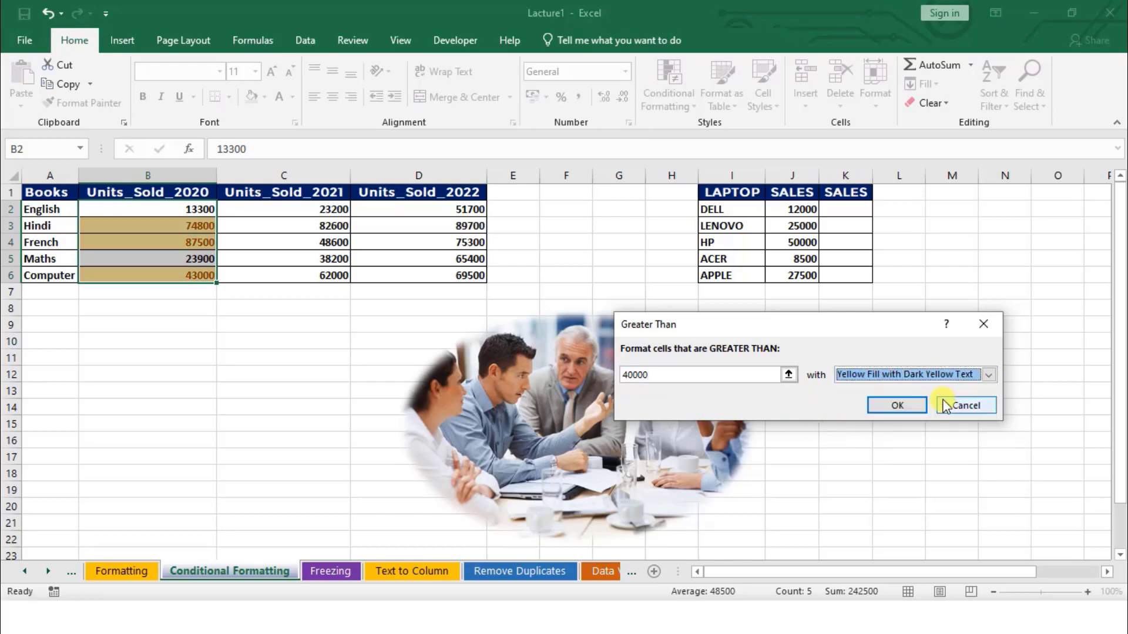
Give the Greater Than rule a custom format with Regular font style and dark blue font color, and apply the rule.
left_click(988, 375)
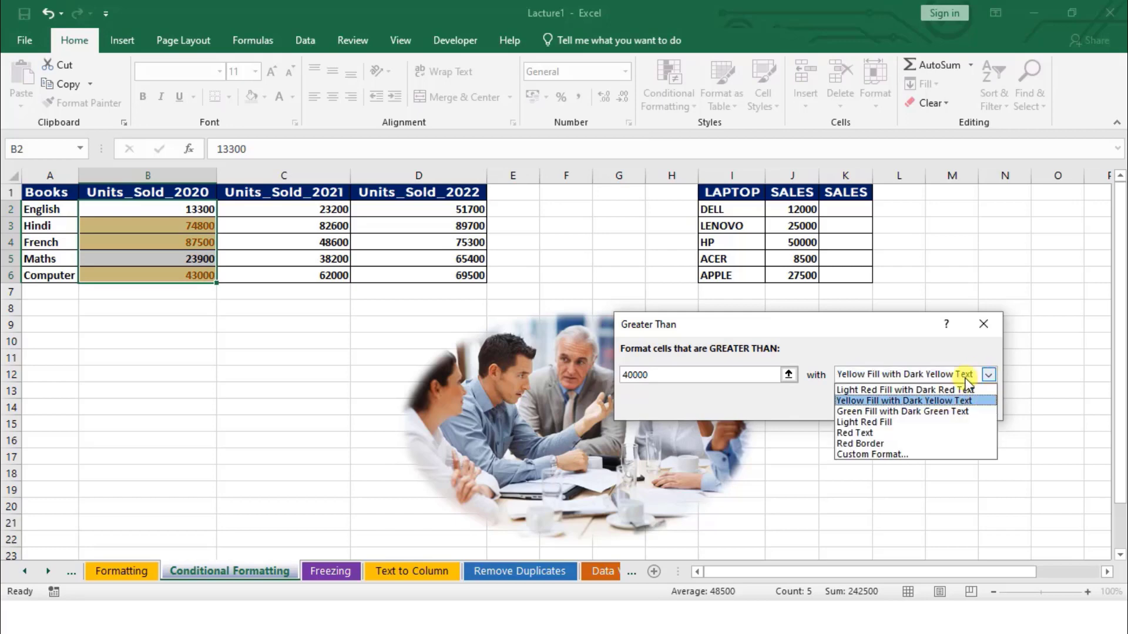
left_click(873, 455)
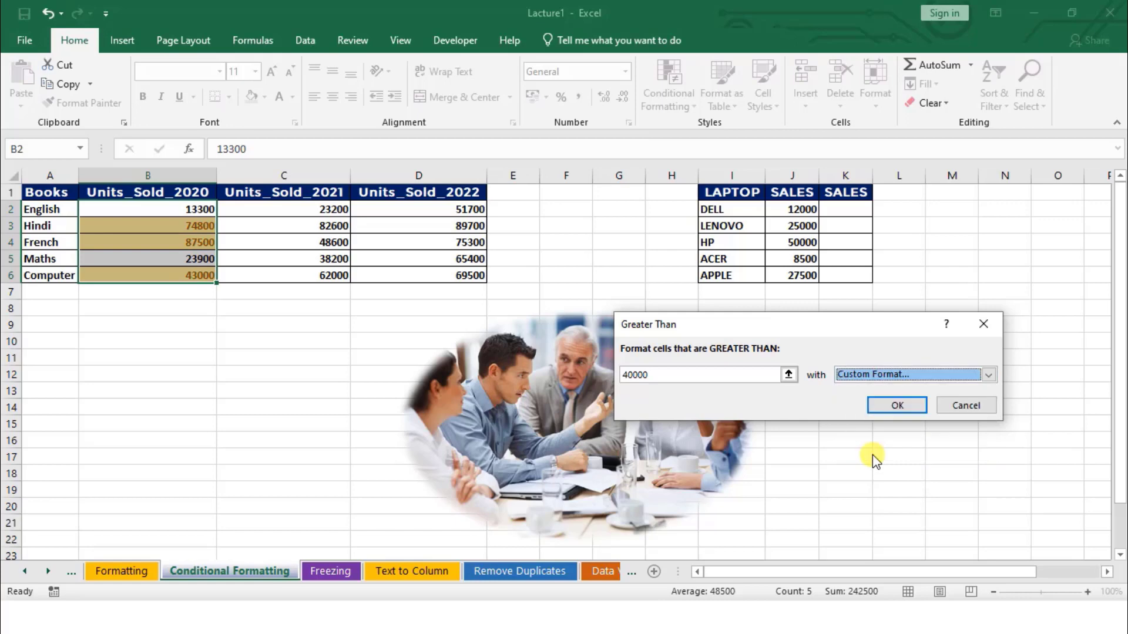
left_click(897, 405)
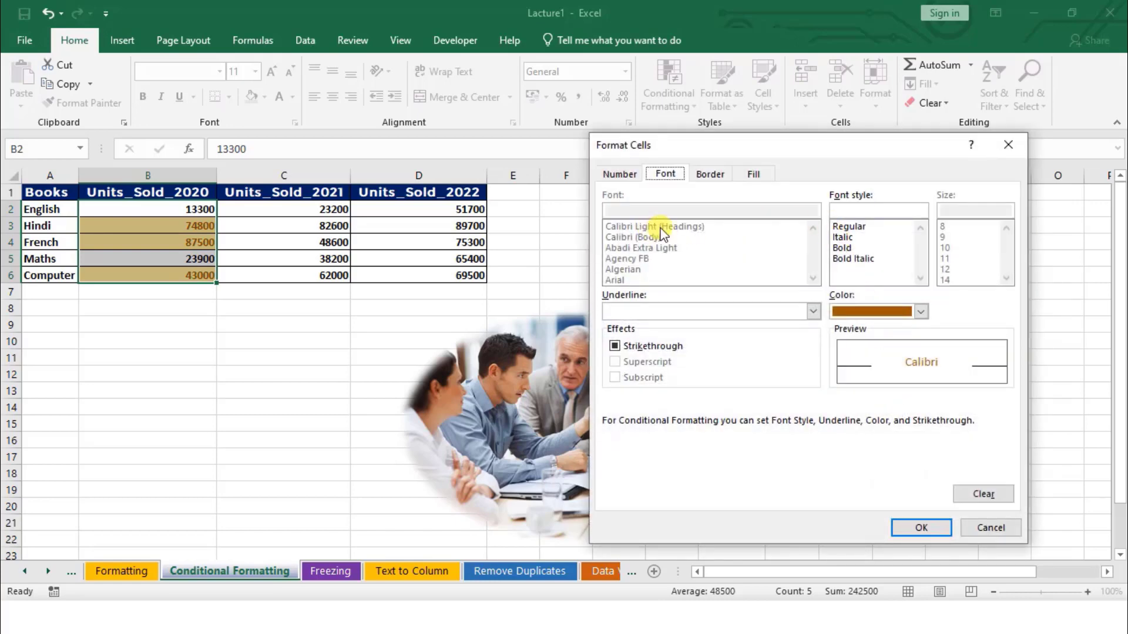
left_click(848, 228)
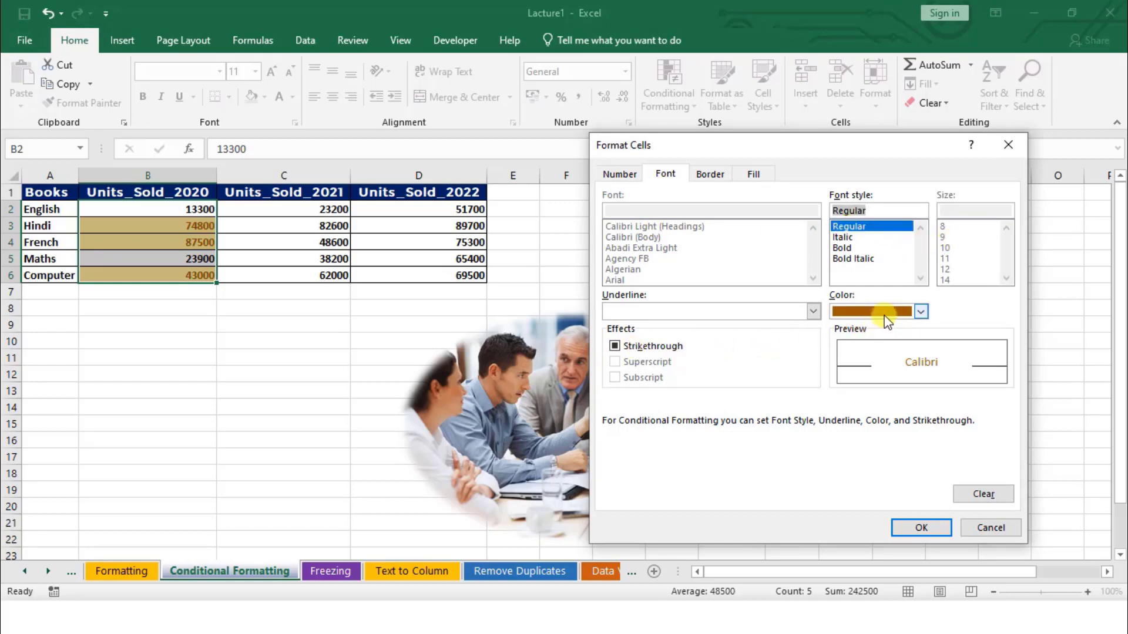
left_click(920, 311)
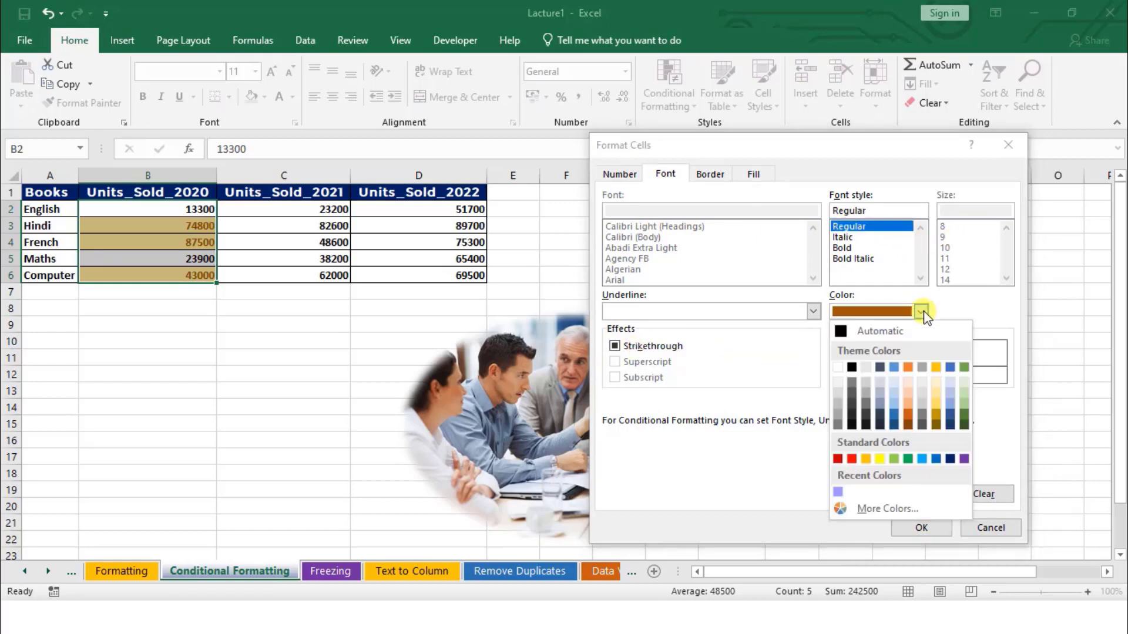
left_click(950, 459)
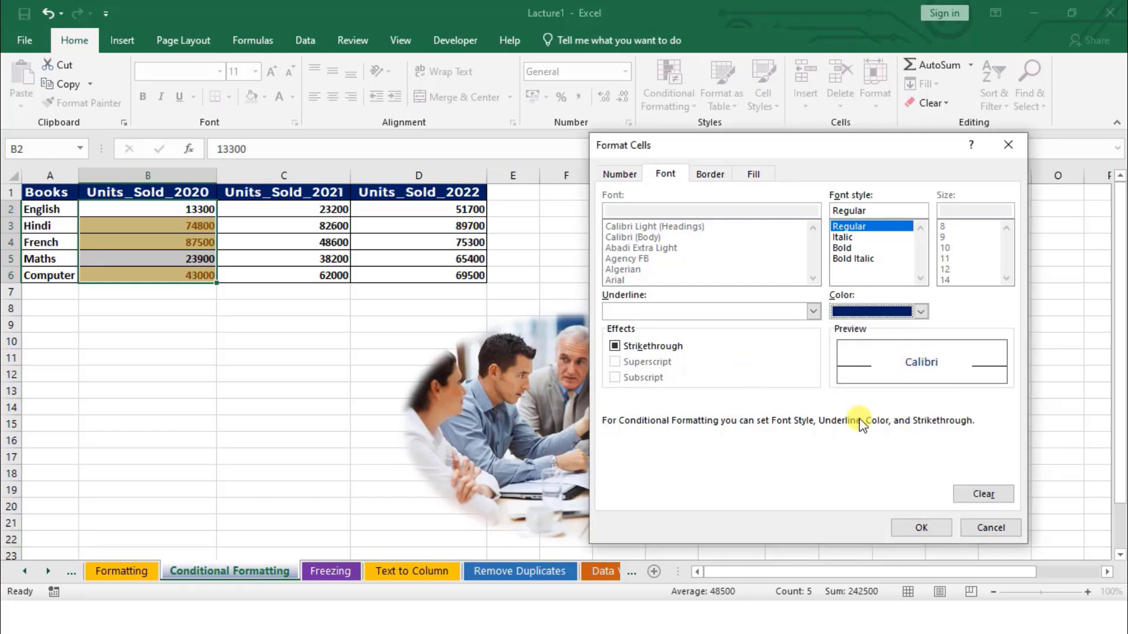
left_click(920, 527)
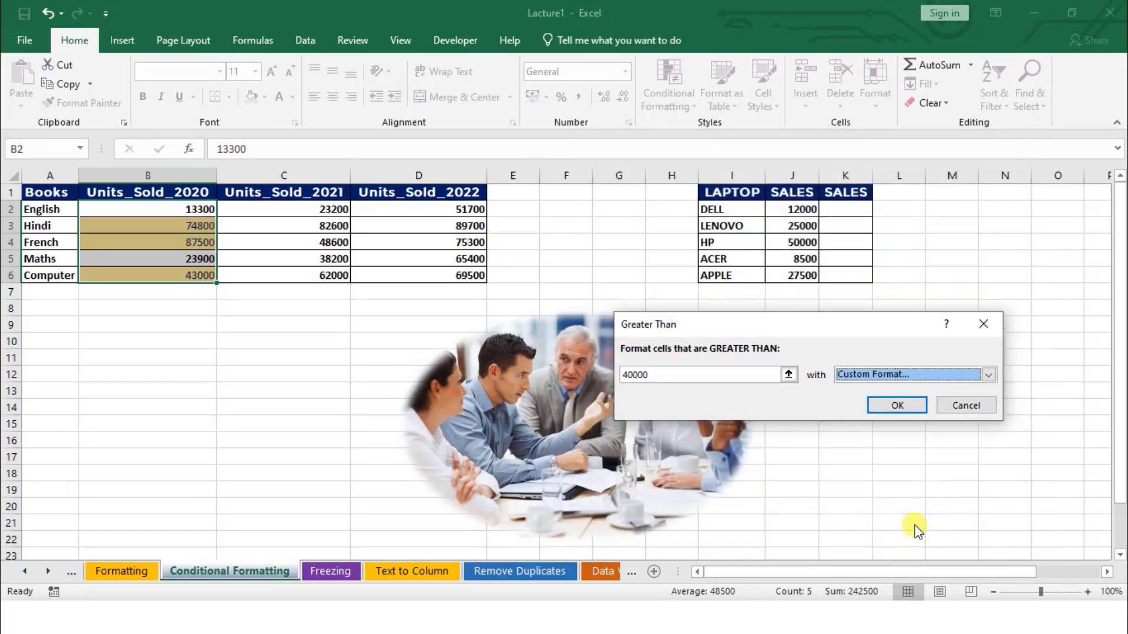
left_click(897, 406)
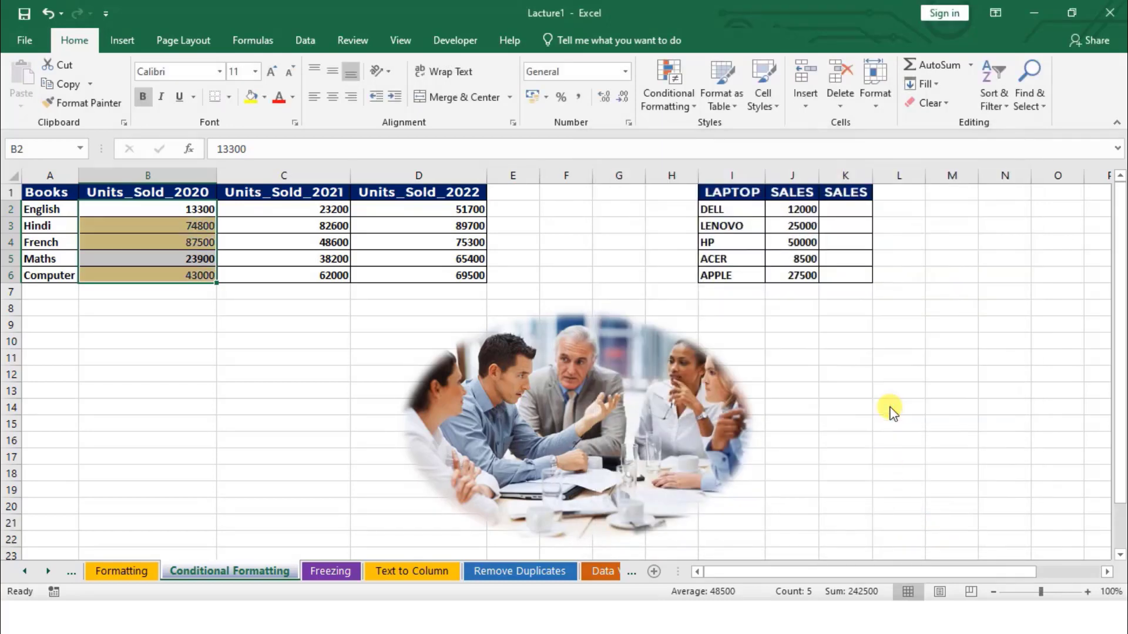
Check the highlighted and unhighlighted Units_Sold_2020 values against the 40000 threshold.
left_click(280, 406)
left_click_drag(165, 259, 200, 265)
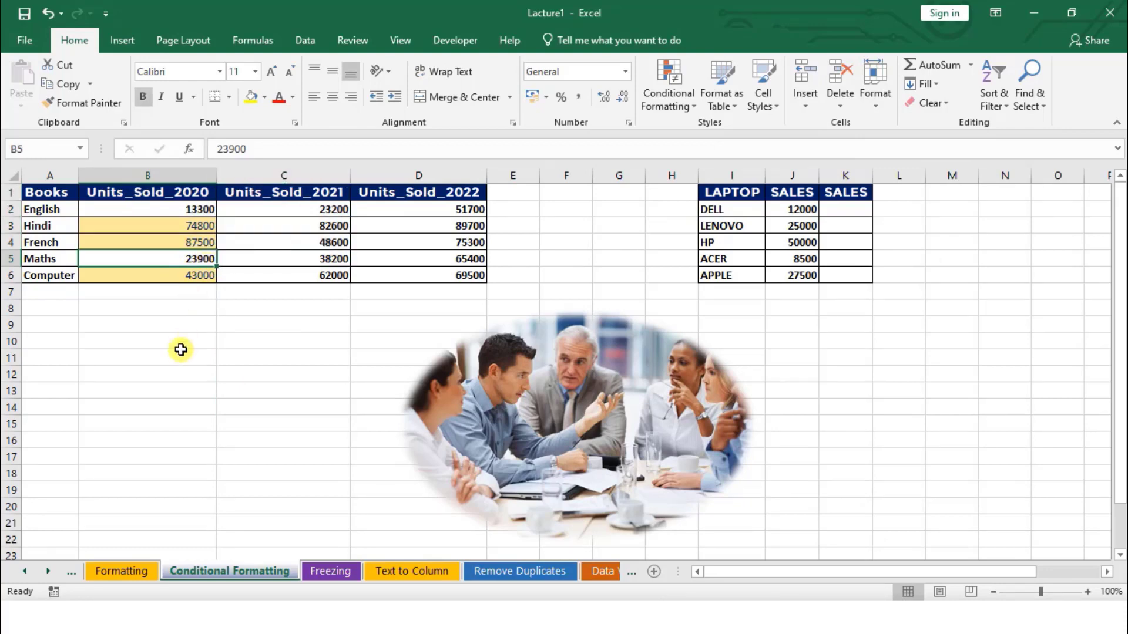
left_click(188, 320)
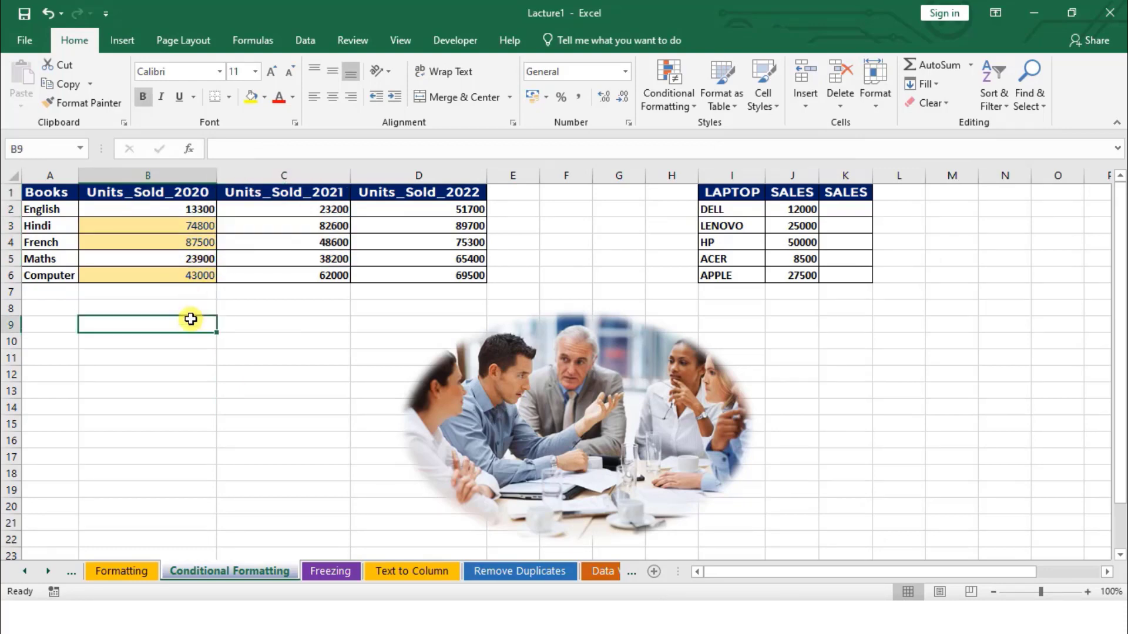
left_click_drag(170, 221, 169, 243)
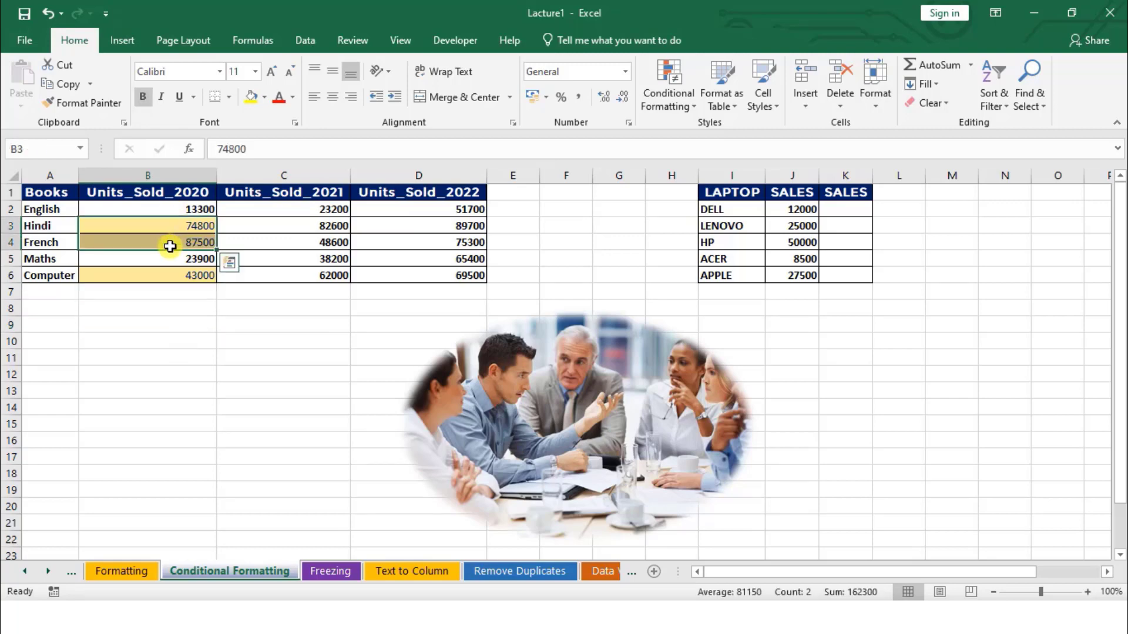
left_click(169, 277)
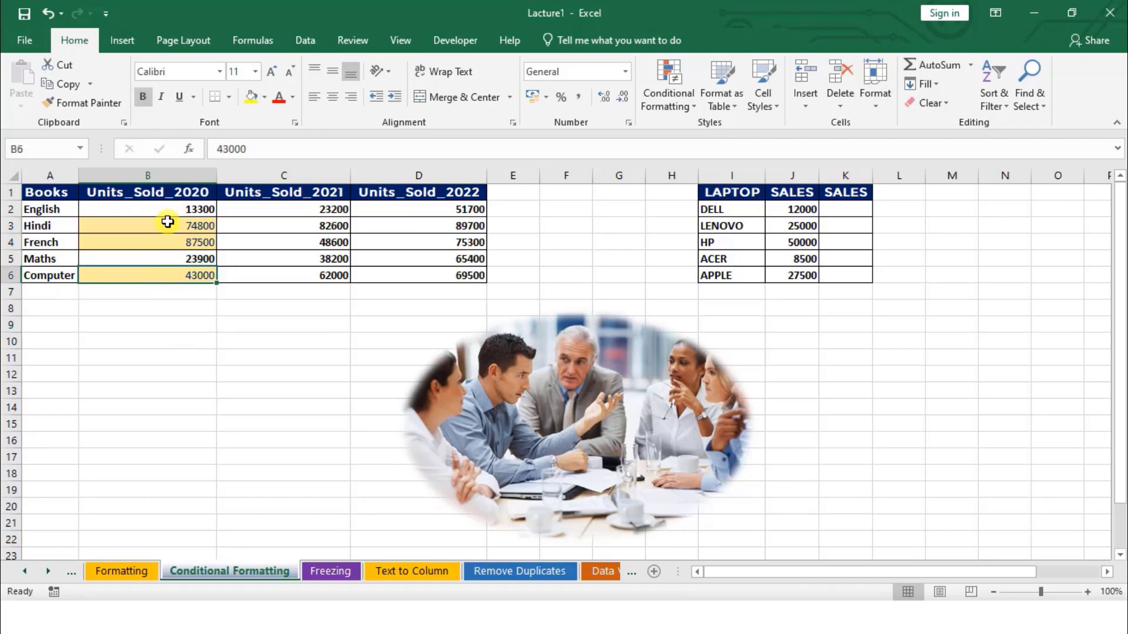
left_click_drag(166, 222, 171, 246)
left_click(169, 276)
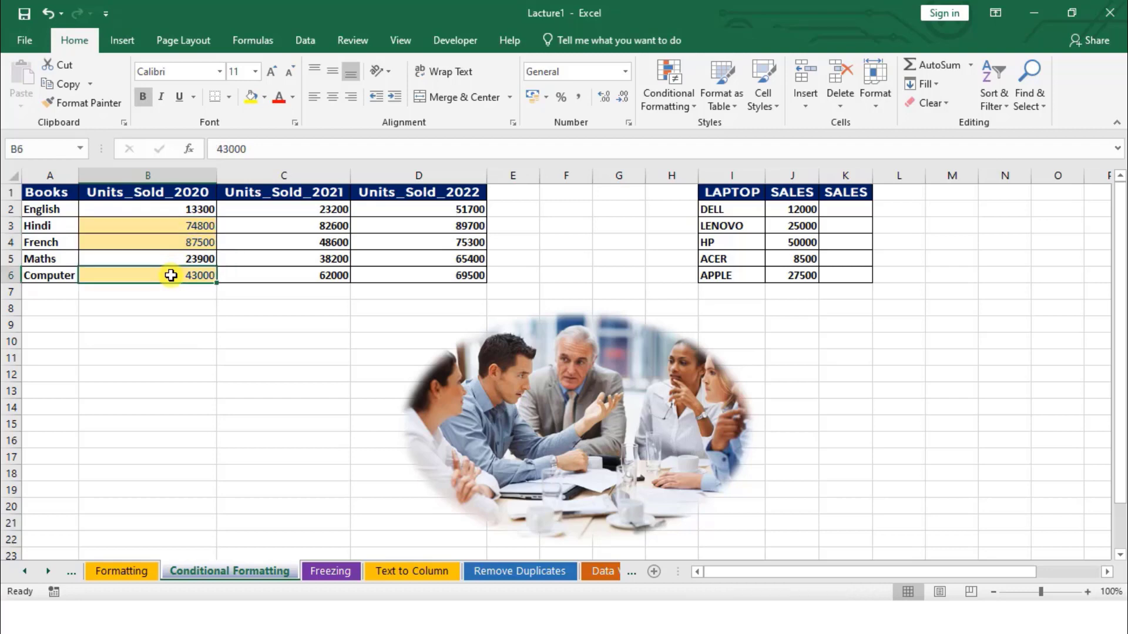
left_click(169, 256)
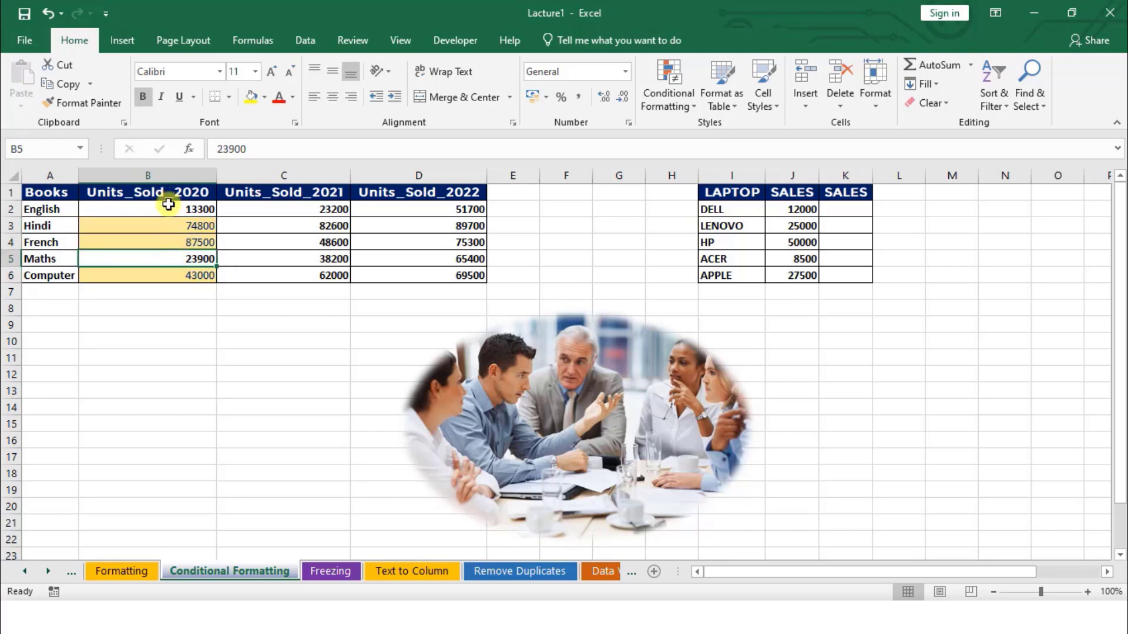
left_click(169, 205)
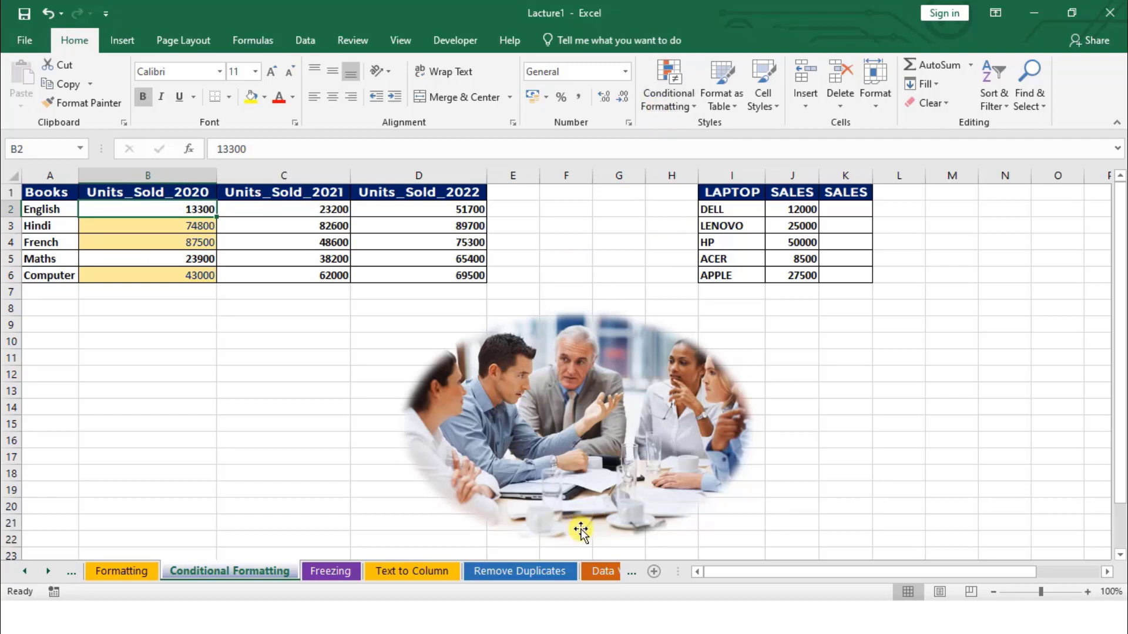
left_click(686, 87)
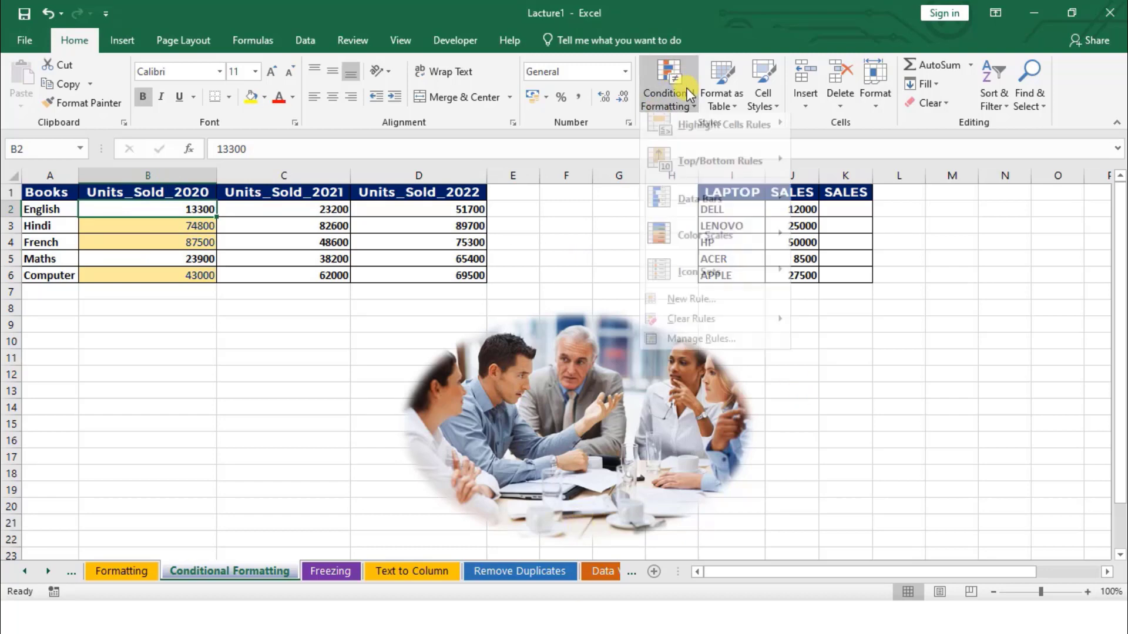
mouse_move(752, 144)
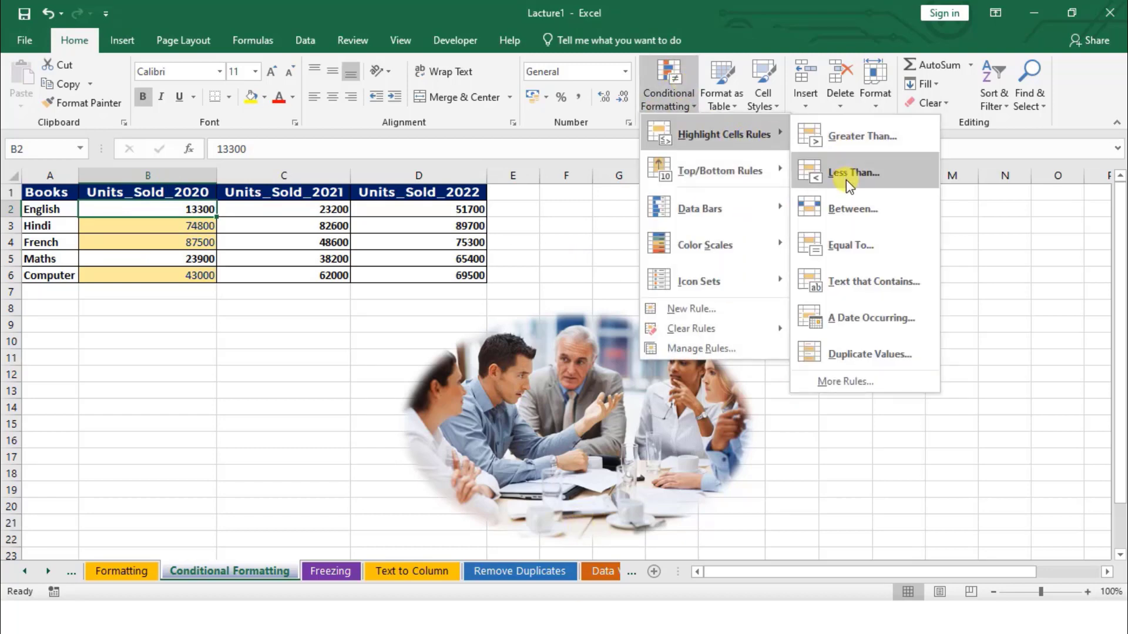
left_click(124, 339)
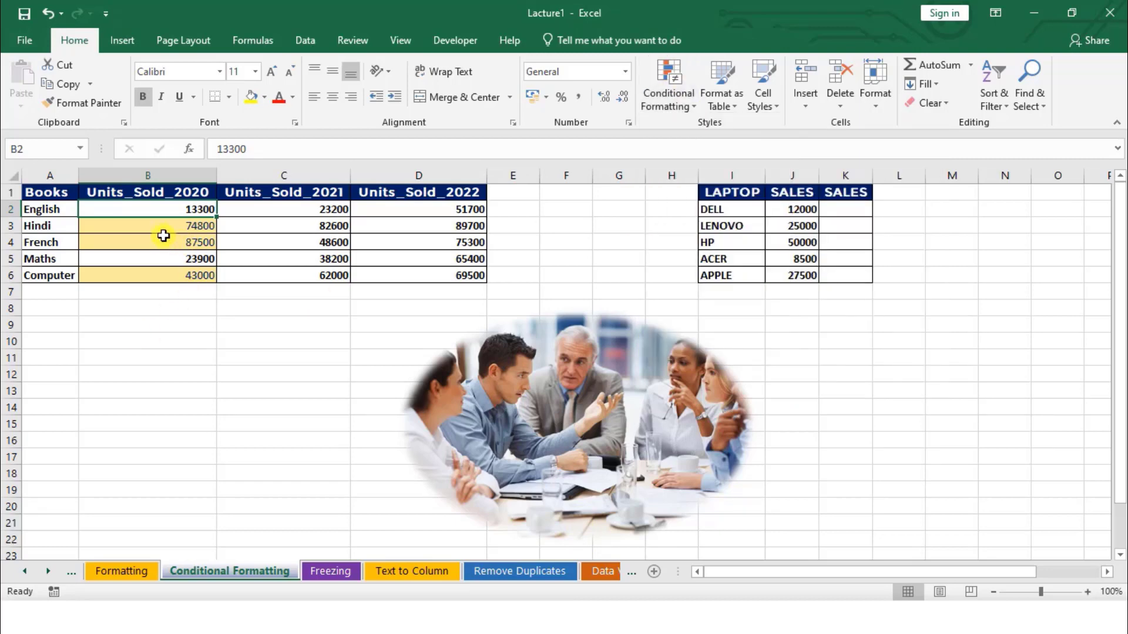
Clear the conditional formatting rules from the Units_Sold_2020 values in B2:B6 only.
left_click_drag(153, 310, 163, 259)
left_click(159, 341)
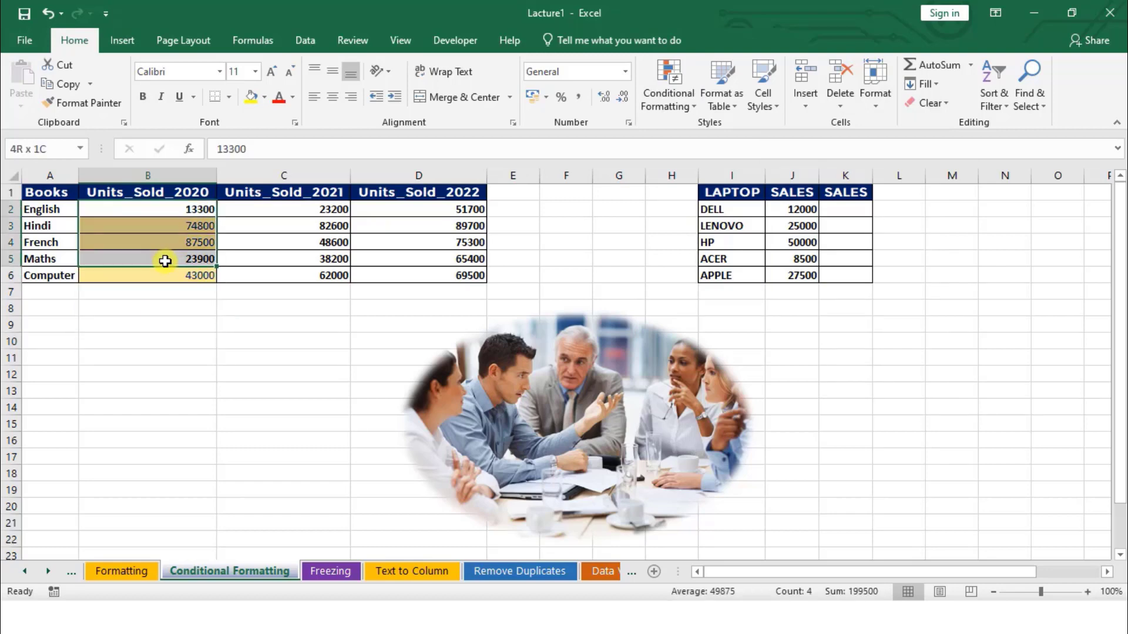
left_click(167, 323)
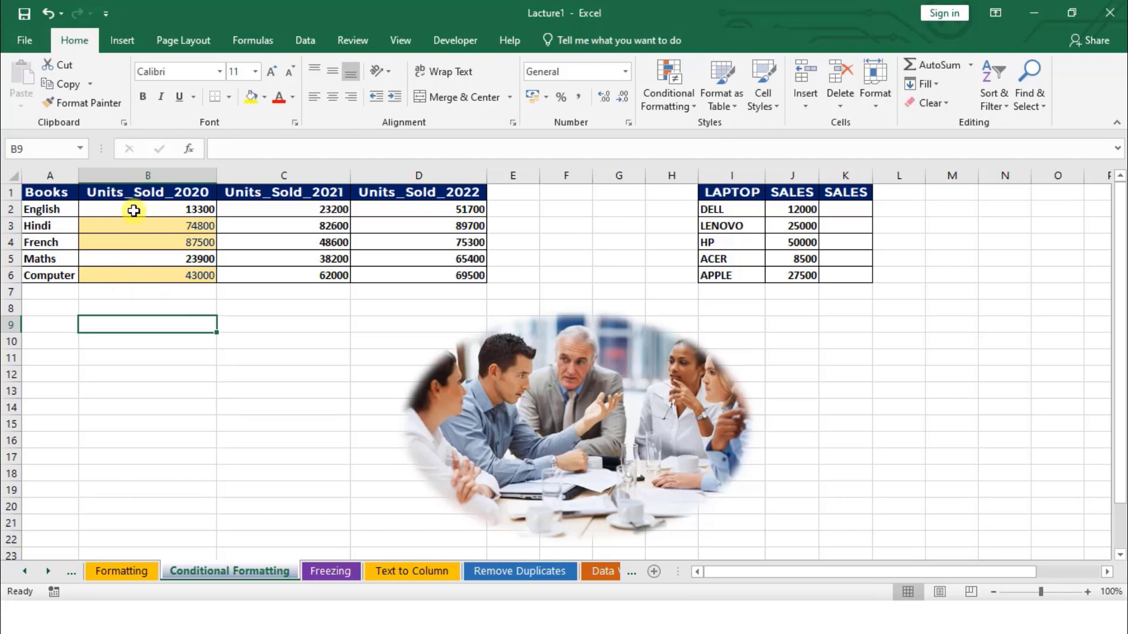
left_click_drag(134, 211, 134, 283)
left_click(672, 96)
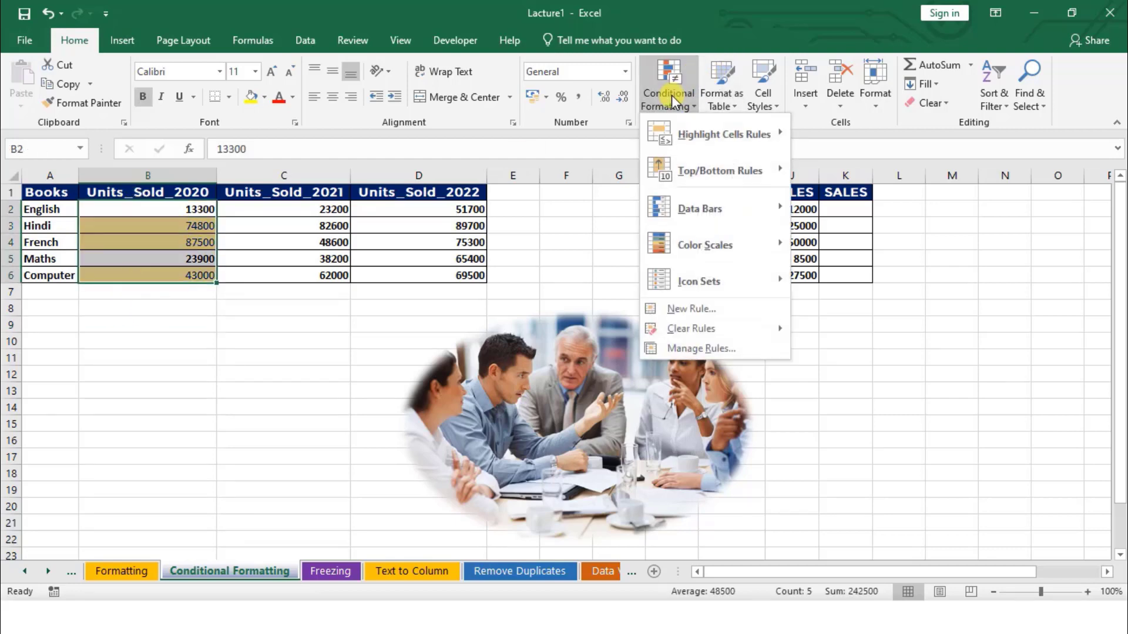
mouse_move(702, 329)
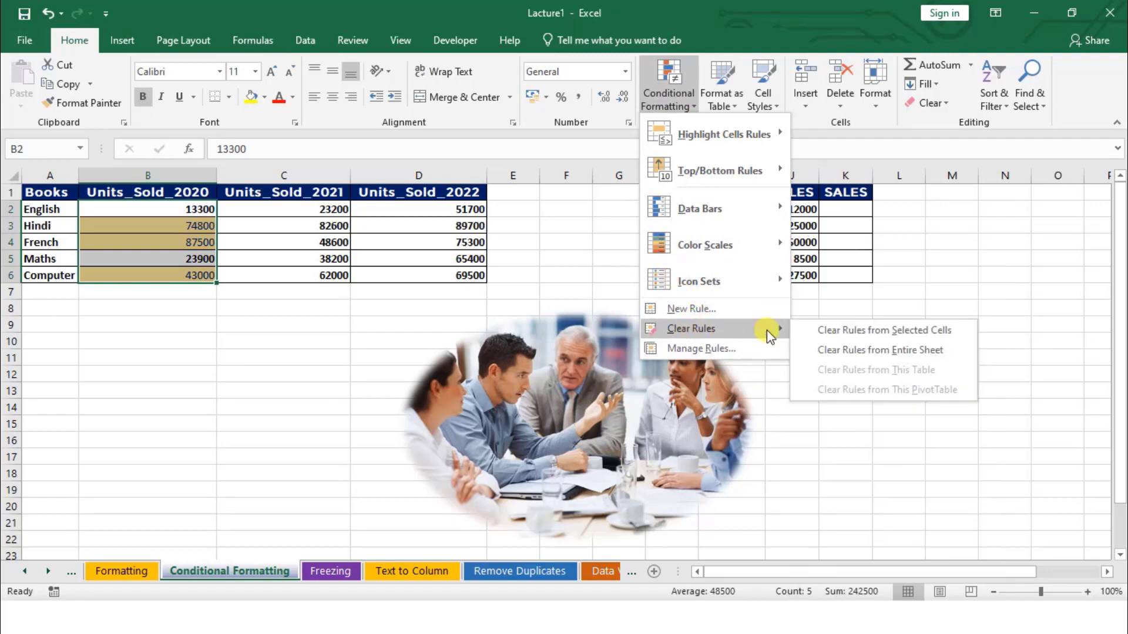
left_click(909, 330)
left_click(317, 308)
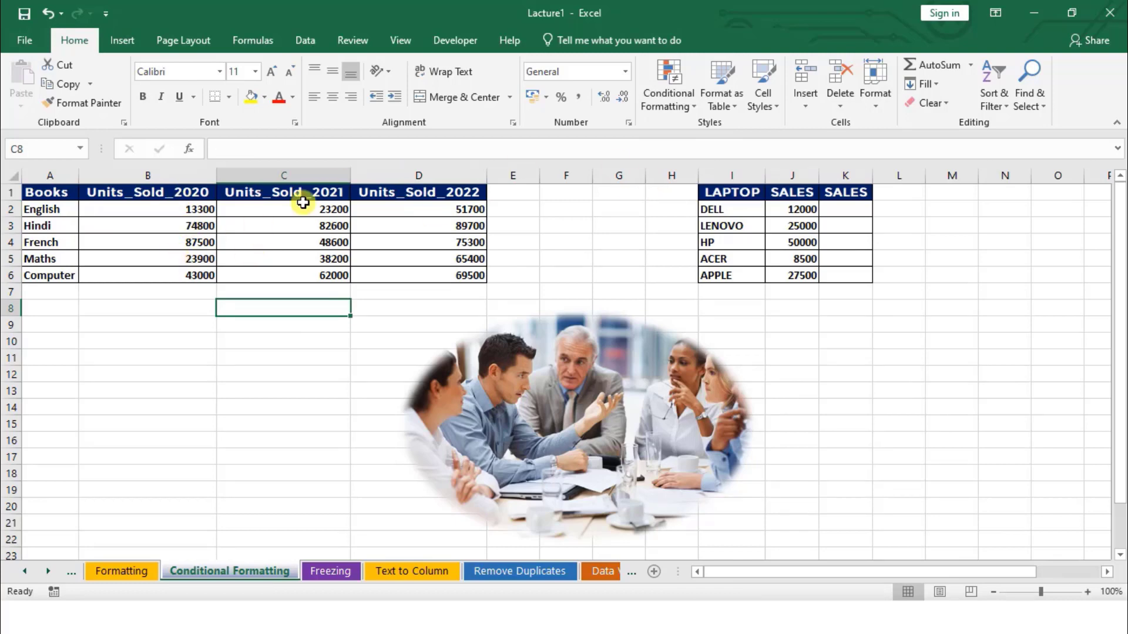
left_click_drag(144, 208, 144, 306)
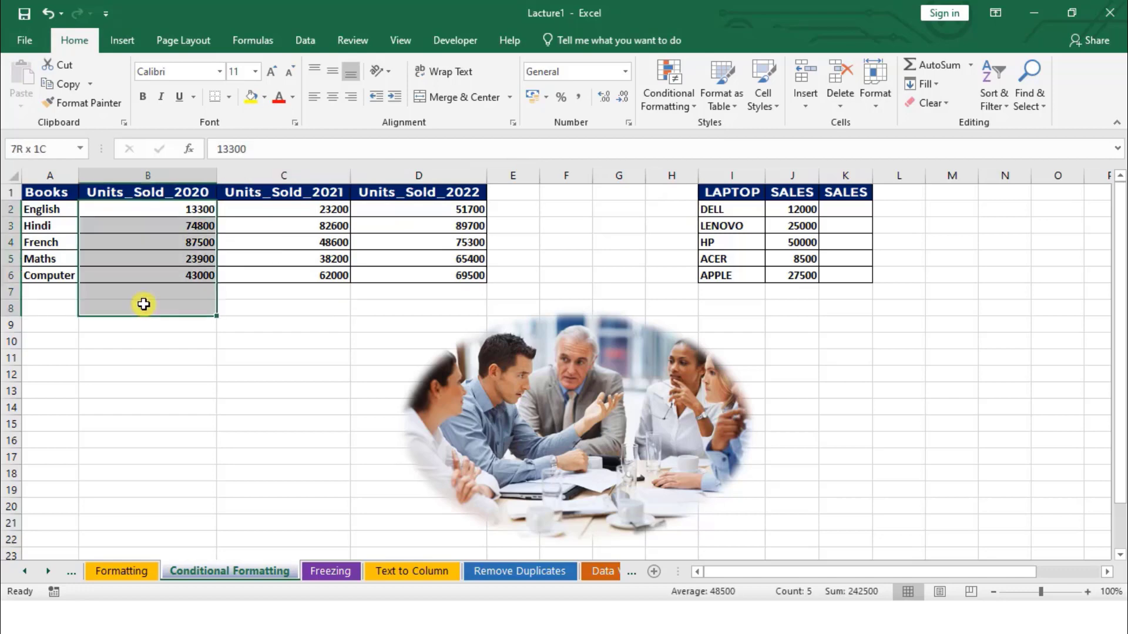
left_click(675, 99)
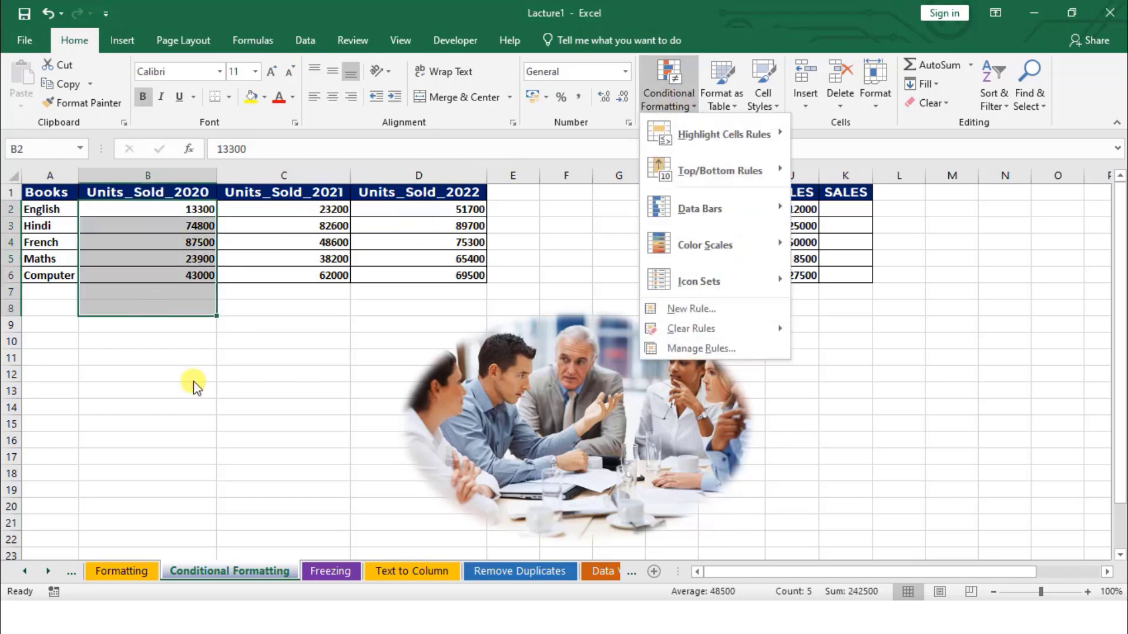
left_click(269, 371)
left_click_drag(284, 274, 184, 213)
left_click(187, 213)
double_click(187, 213)
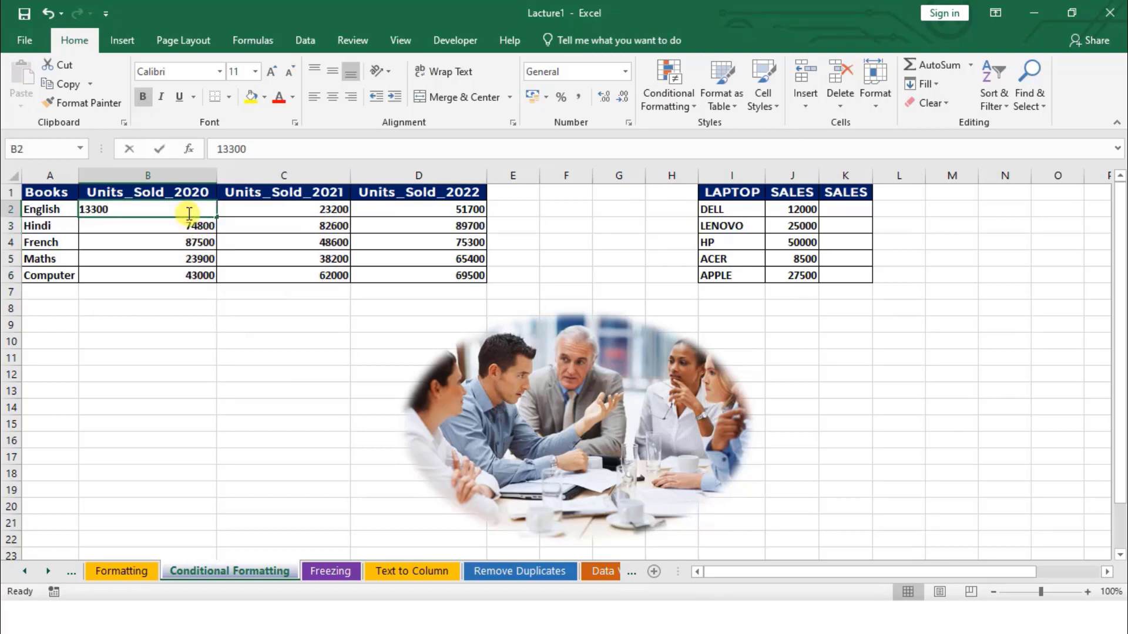
left_click(160, 311)
Highlight Units_Sold_2020 values in B2:B6 that are less than 20000 with Light Red Fill with Dark Red Text.
left_click_drag(160, 208, 169, 273)
left_click(670, 101)
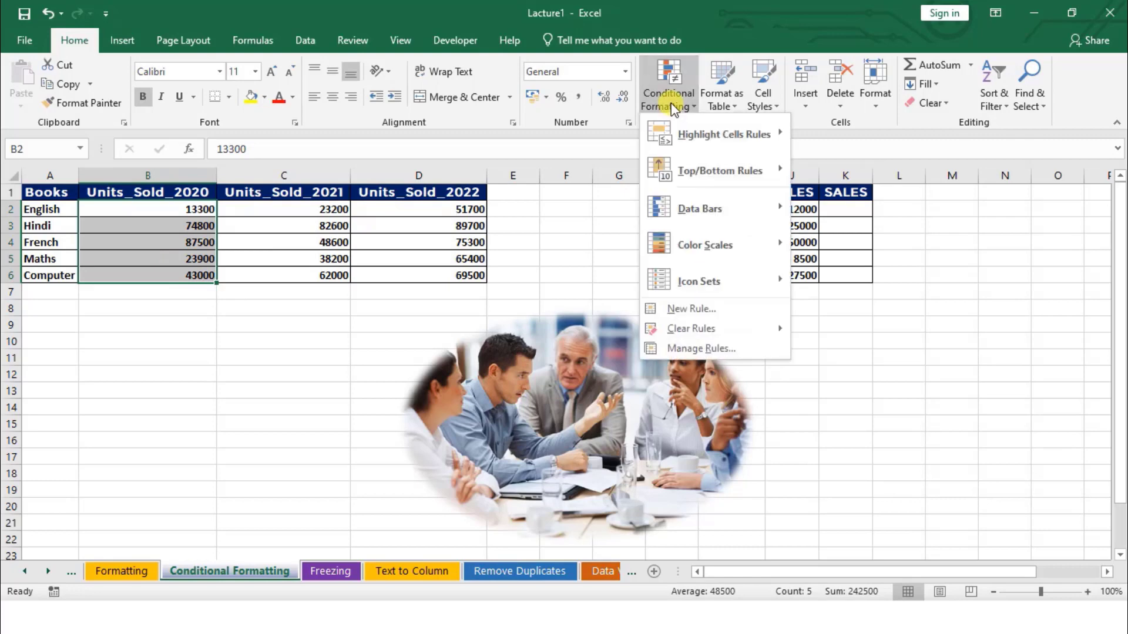
mouse_move(739, 137)
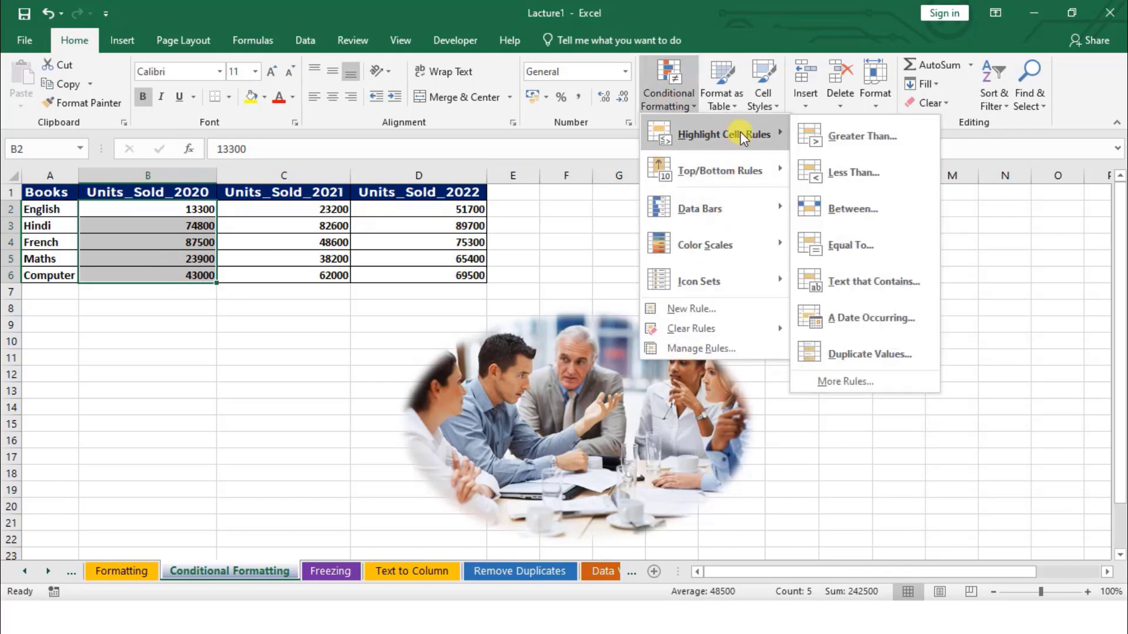
left_click(861, 170)
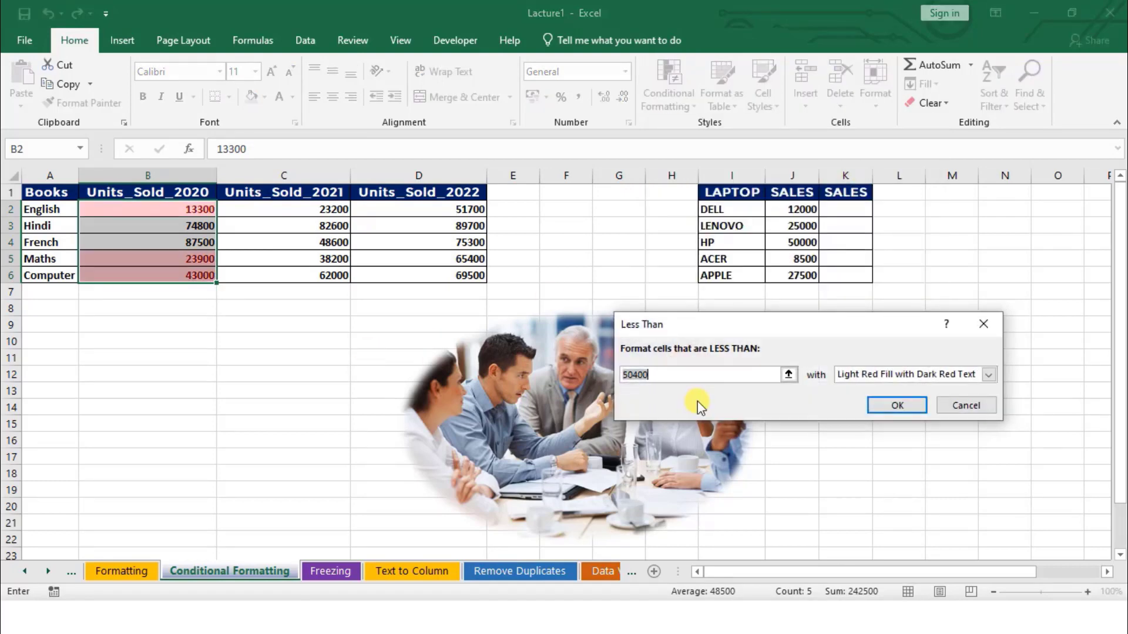
type("2")
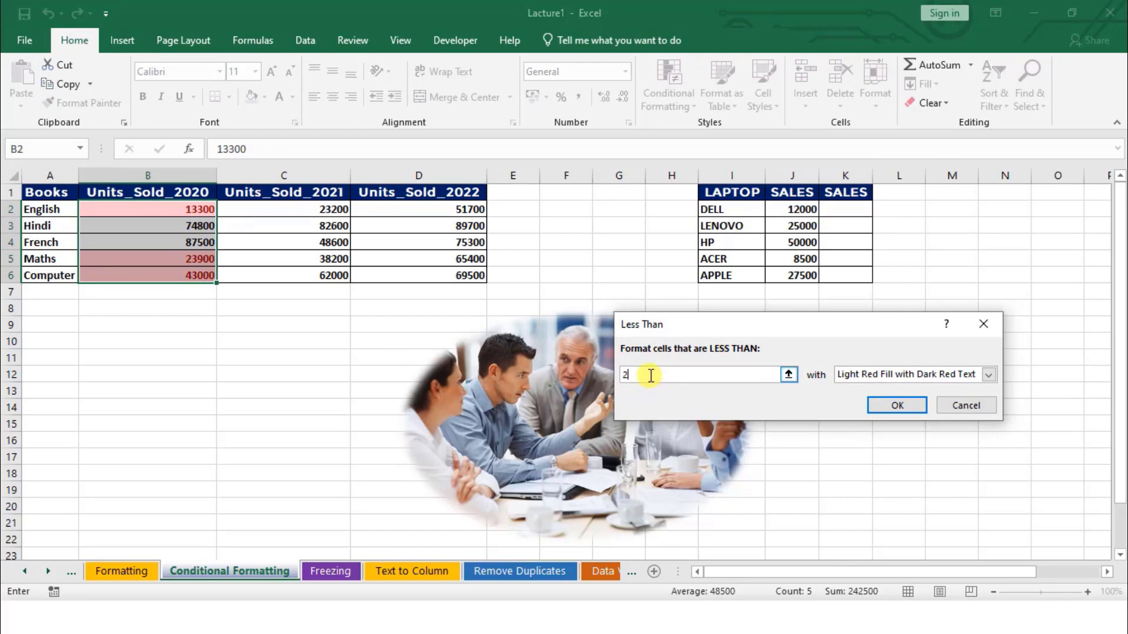
type("0000")
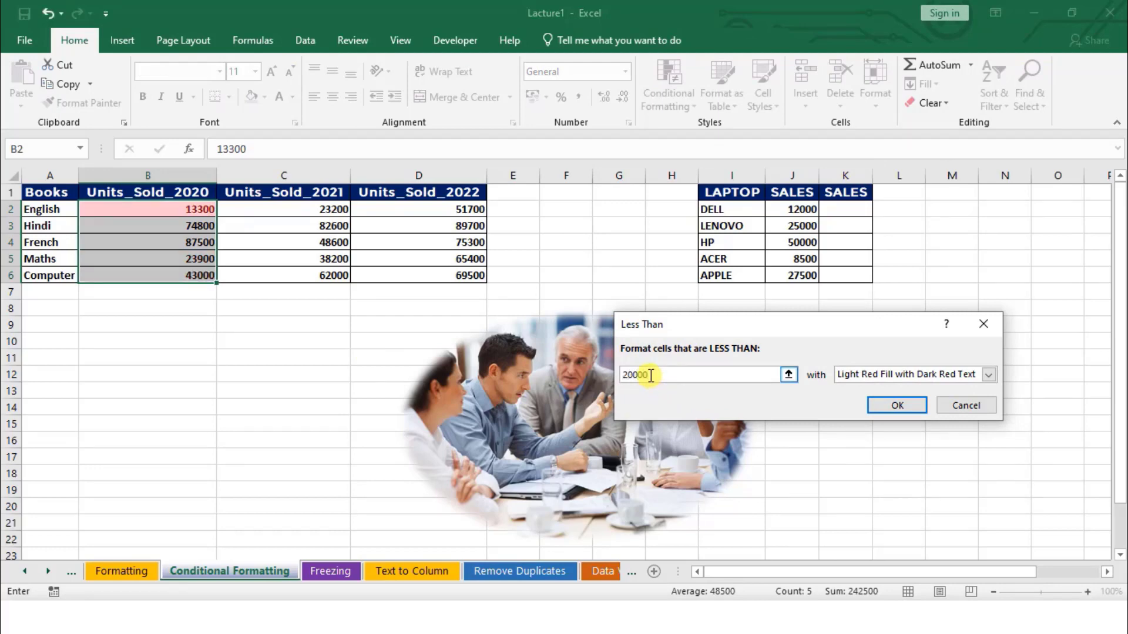
key("Return")
left_click(231, 310)
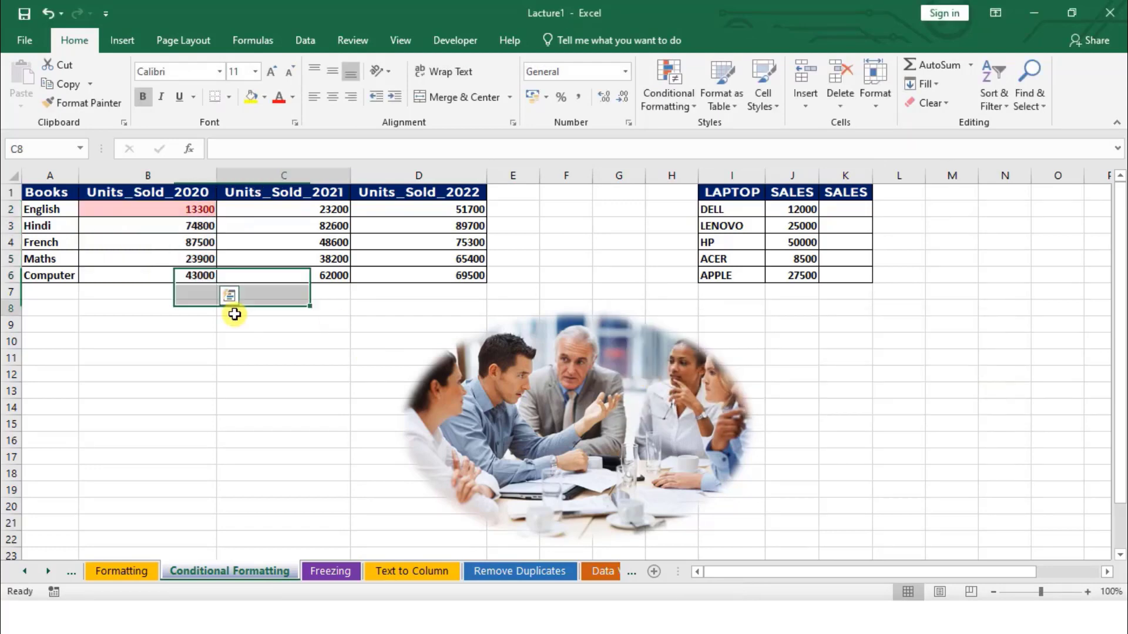
left_click(165, 207)
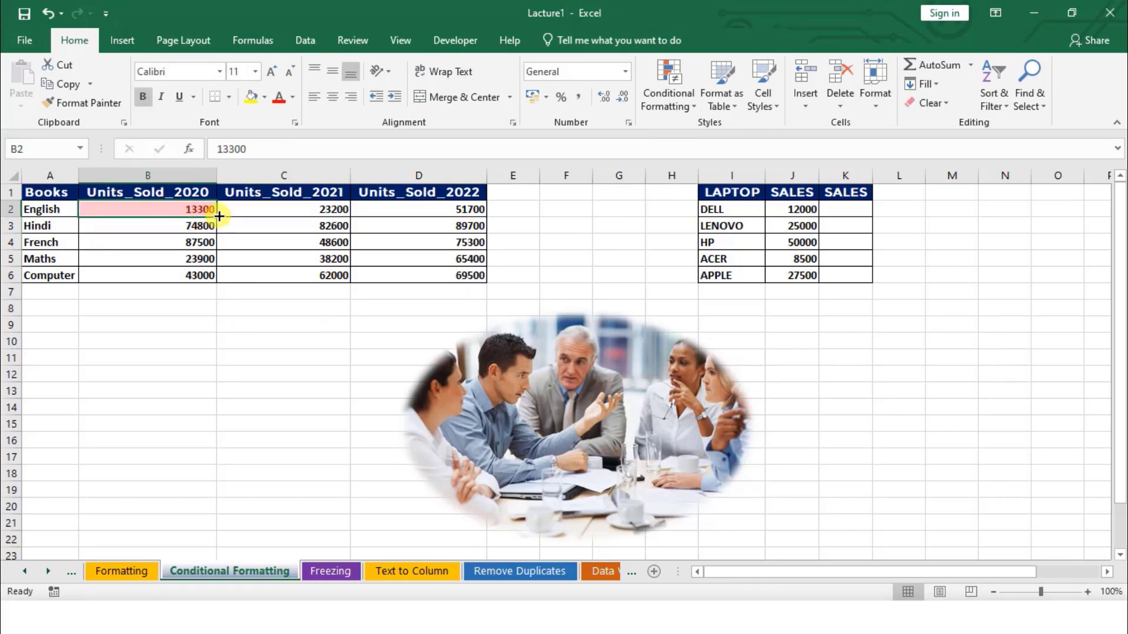
left_click(679, 116)
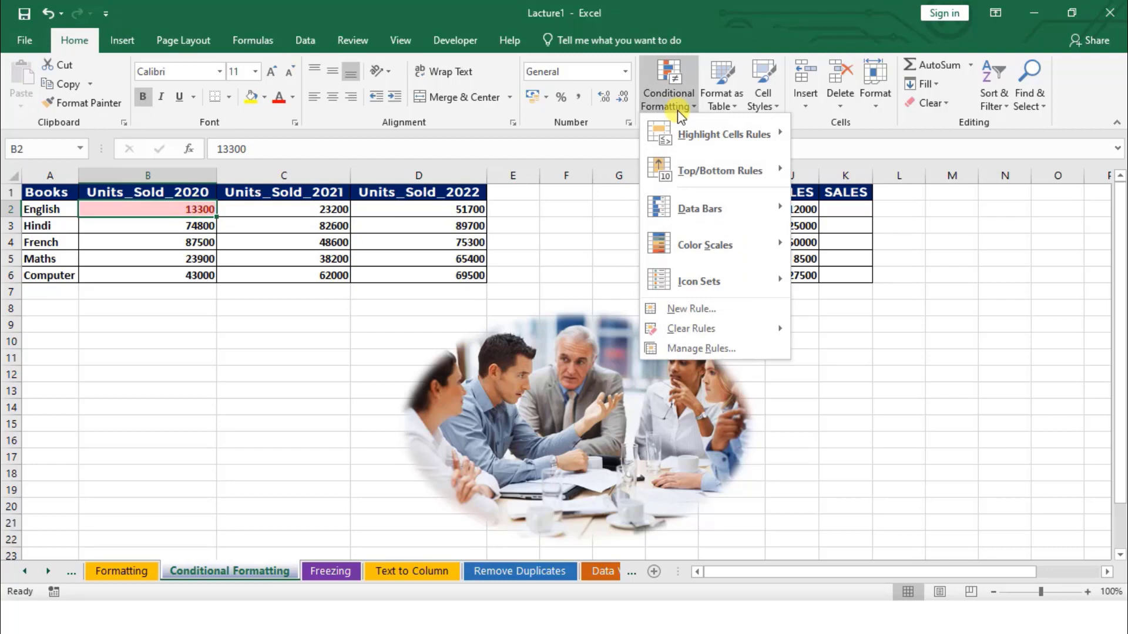
mouse_move(756, 134)
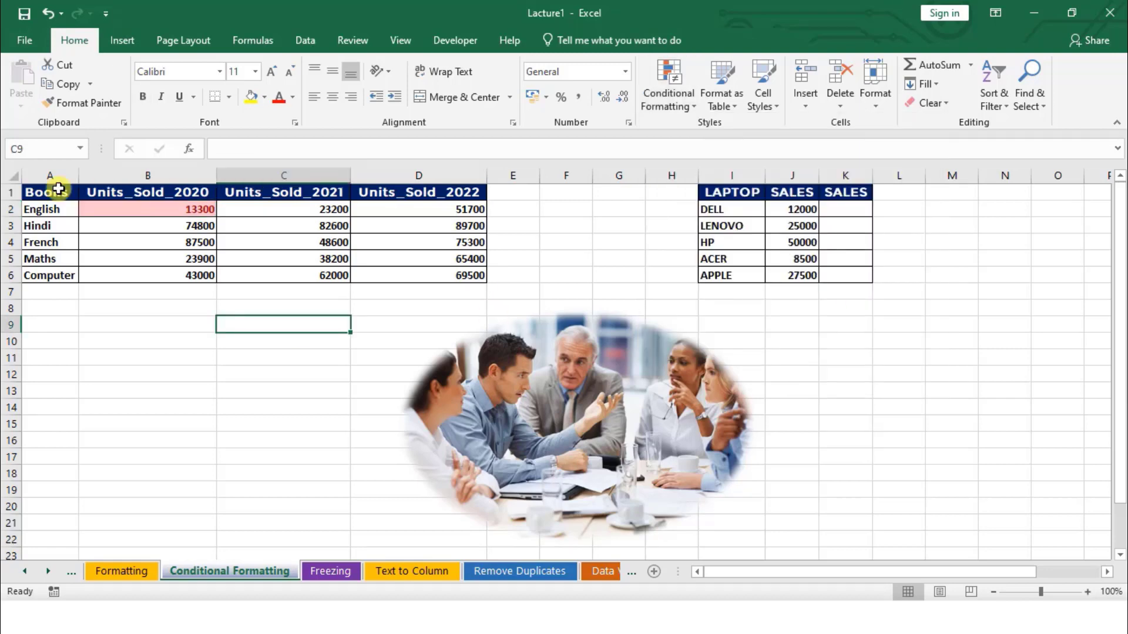
Add a Text That Contains rule to the book names in A2:A6 for "Hindi" with Light Red Fill with Dark Red Text.
left_click_drag(55, 203, 54, 280)
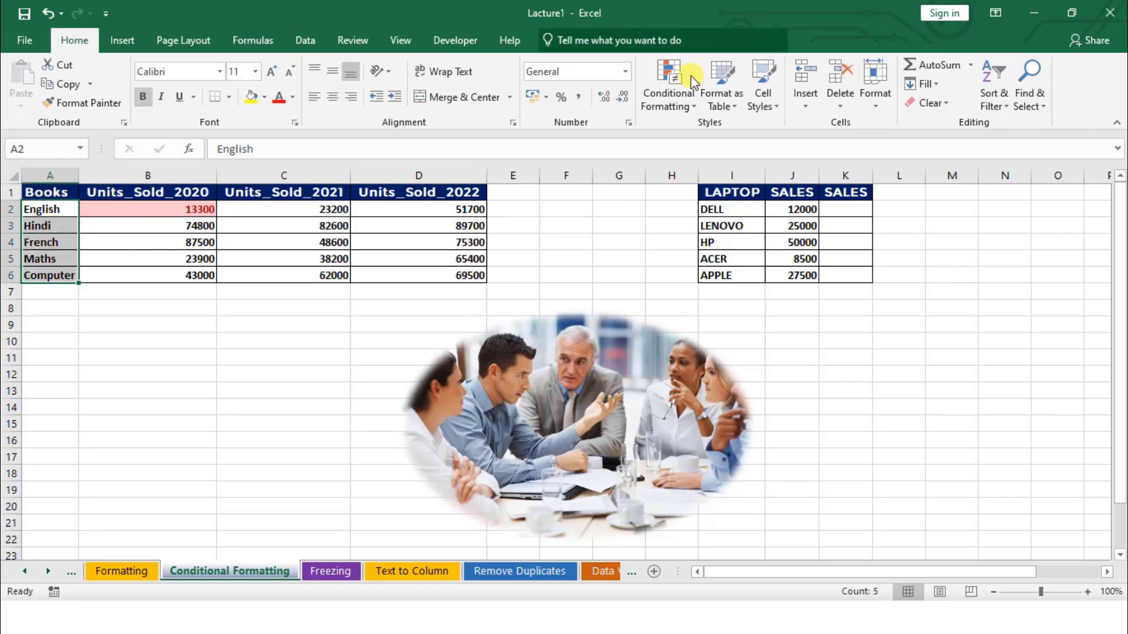
left_click(675, 94)
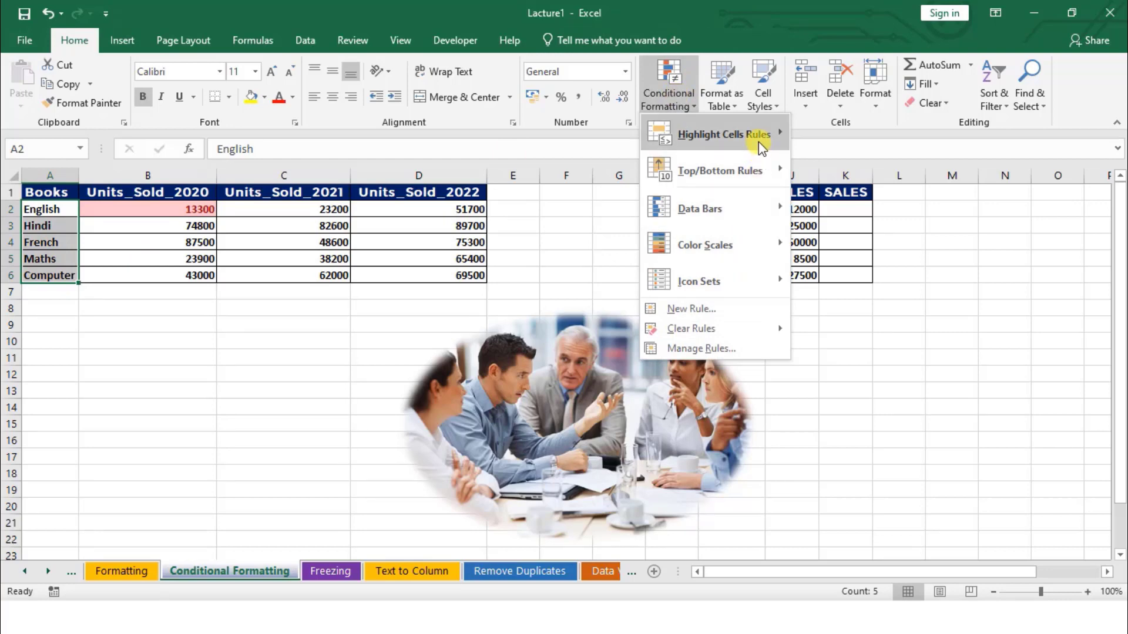
mouse_move(759, 143)
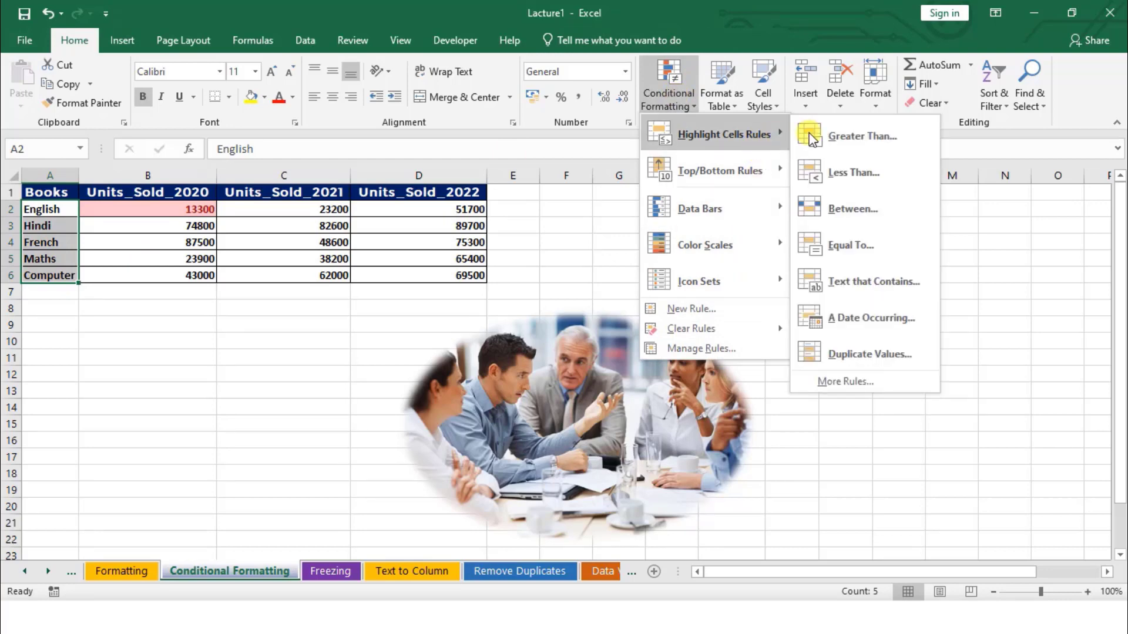
left_click(869, 282)
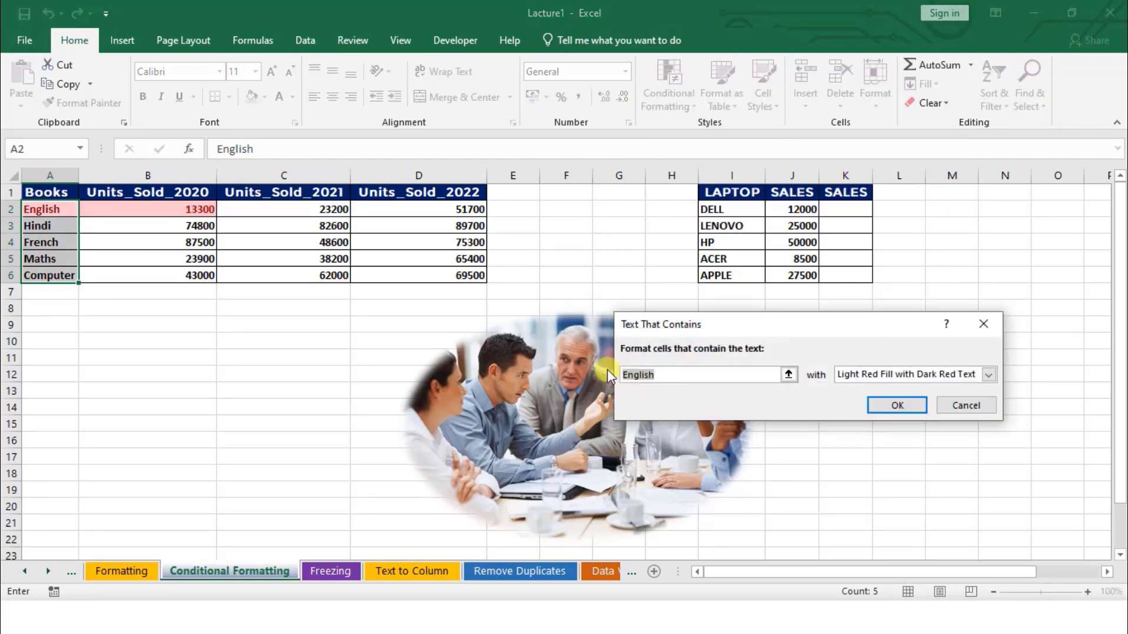
left_click(721, 376)
key("BackSpace")
key("BackSpace")
key("BackSpace")
key("BackSpace")
key("BackSpace")
key("BackSpace")
key("BackSpace")
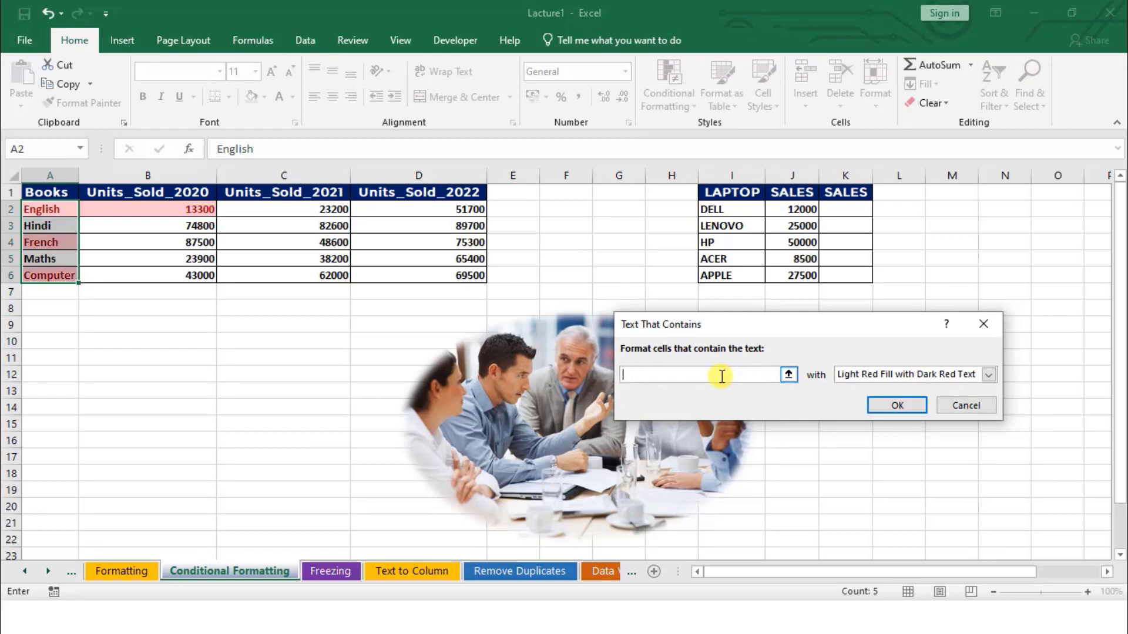
type("Hindi")
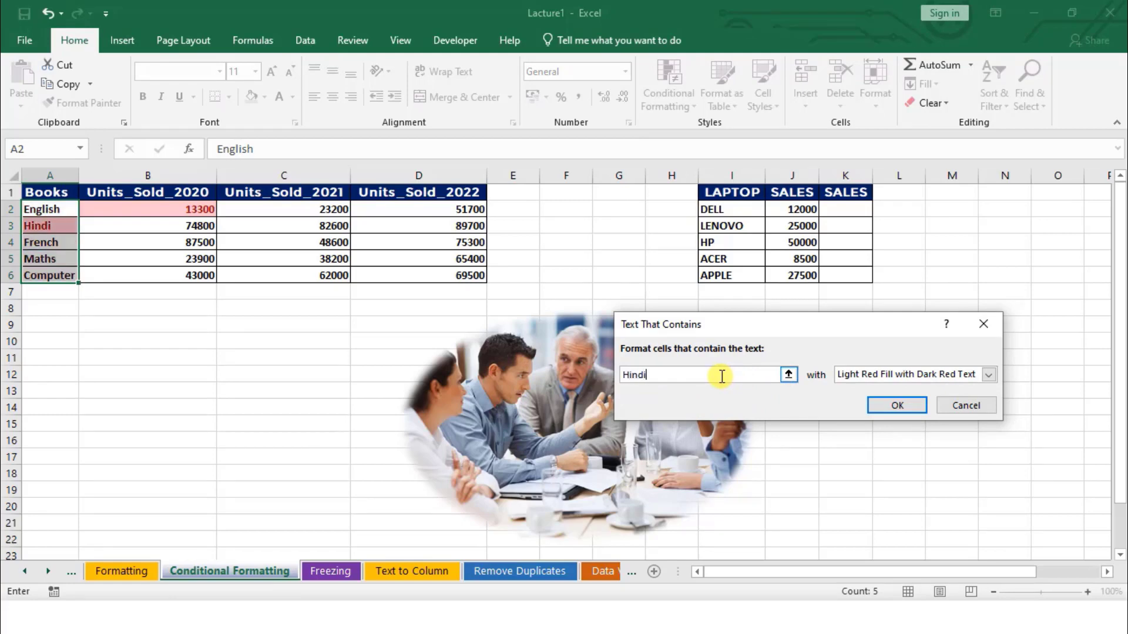
left_click(887, 406)
left_click(151, 396)
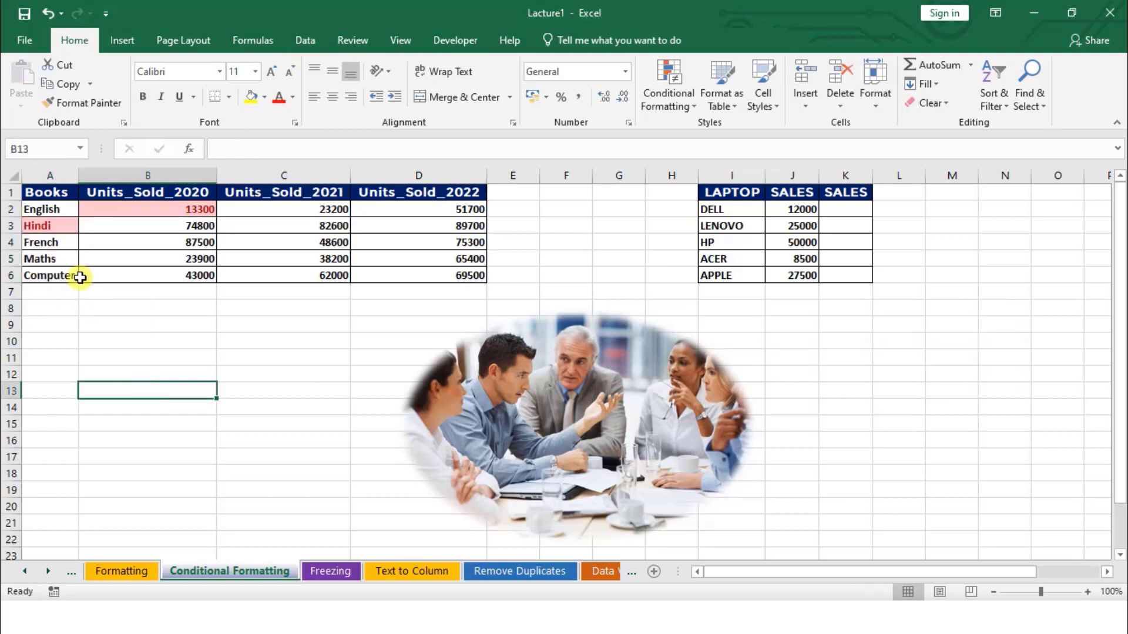
Review the highlighted cells in the Books and Units_Sold_2020 columns and the available highlight cells rule types.
left_click(54, 225)
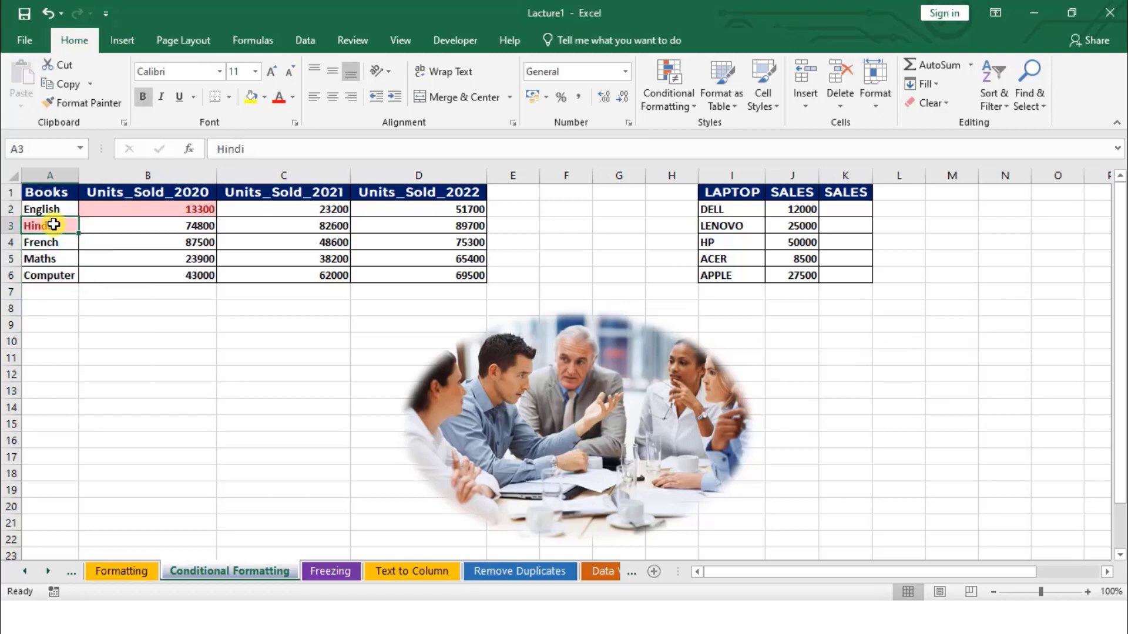
left_click(123, 209)
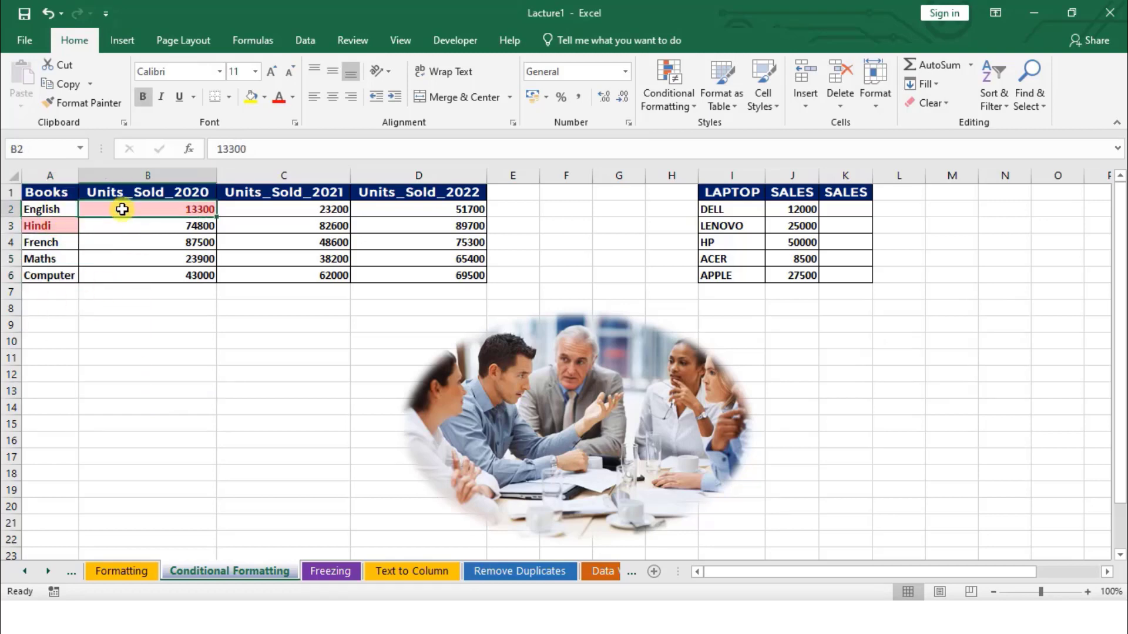
left_click(74, 221)
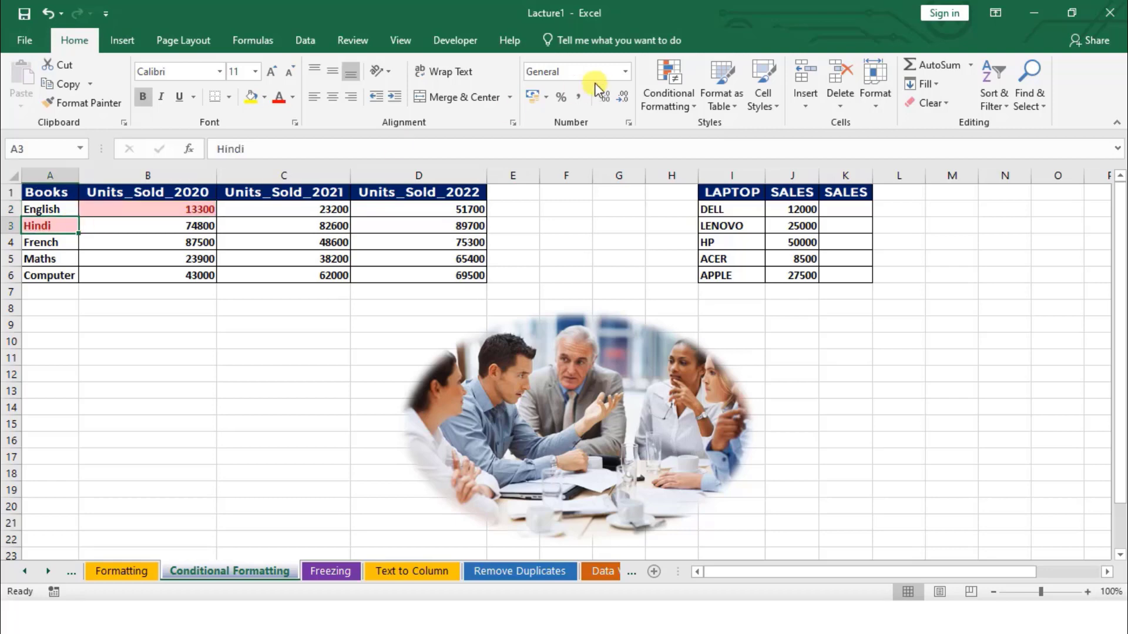
left_click(169, 251)
left_click(69, 246)
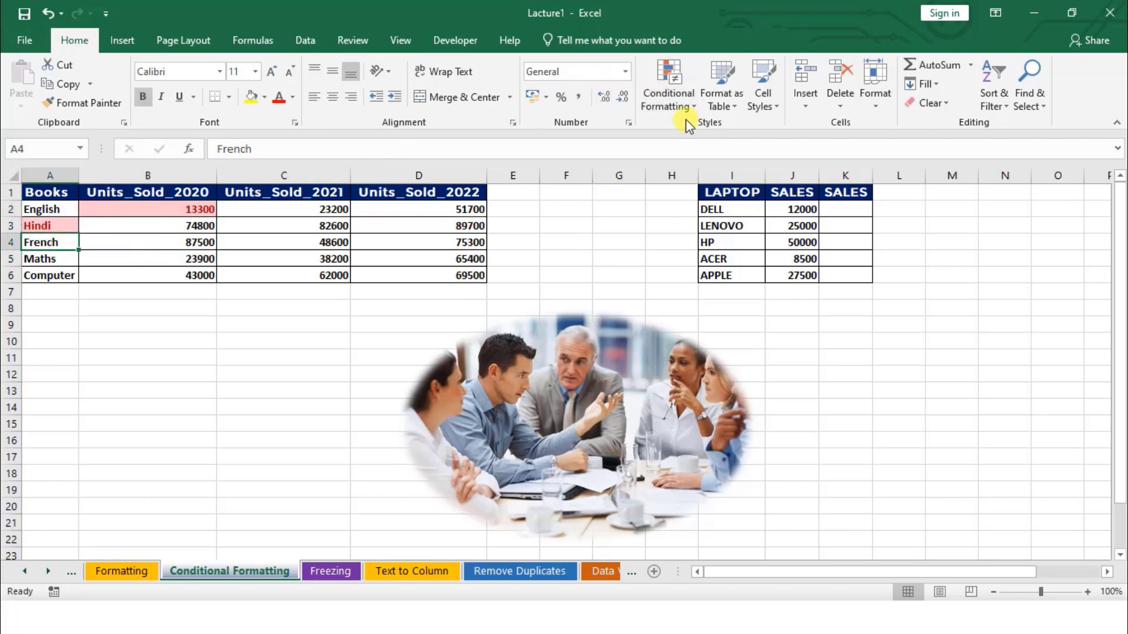
left_click(665, 90)
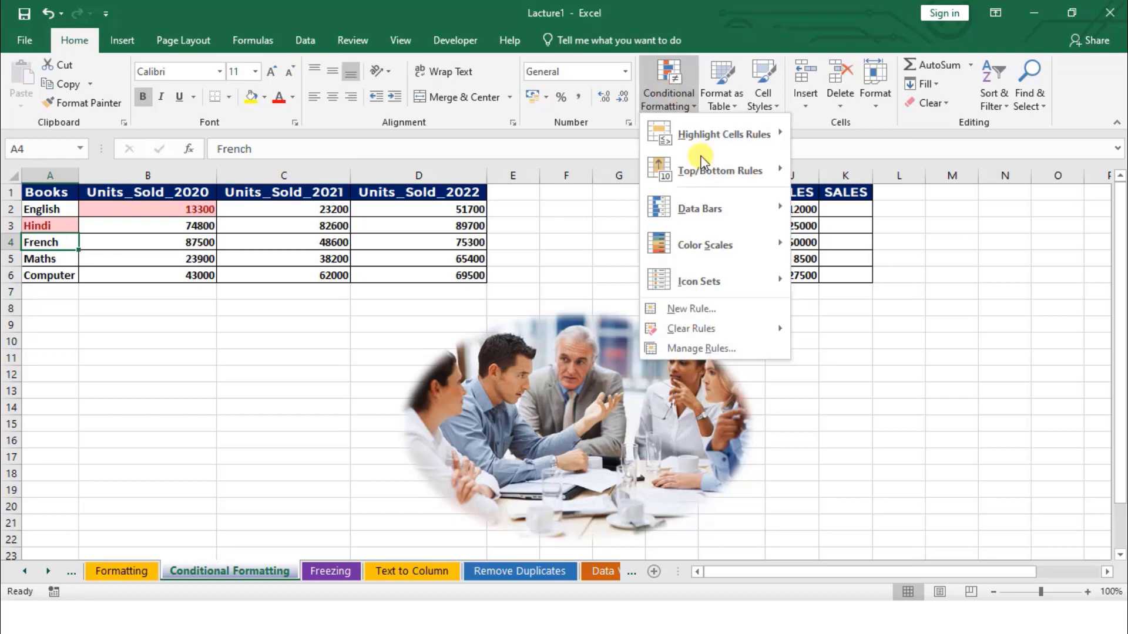
mouse_move(787, 134)
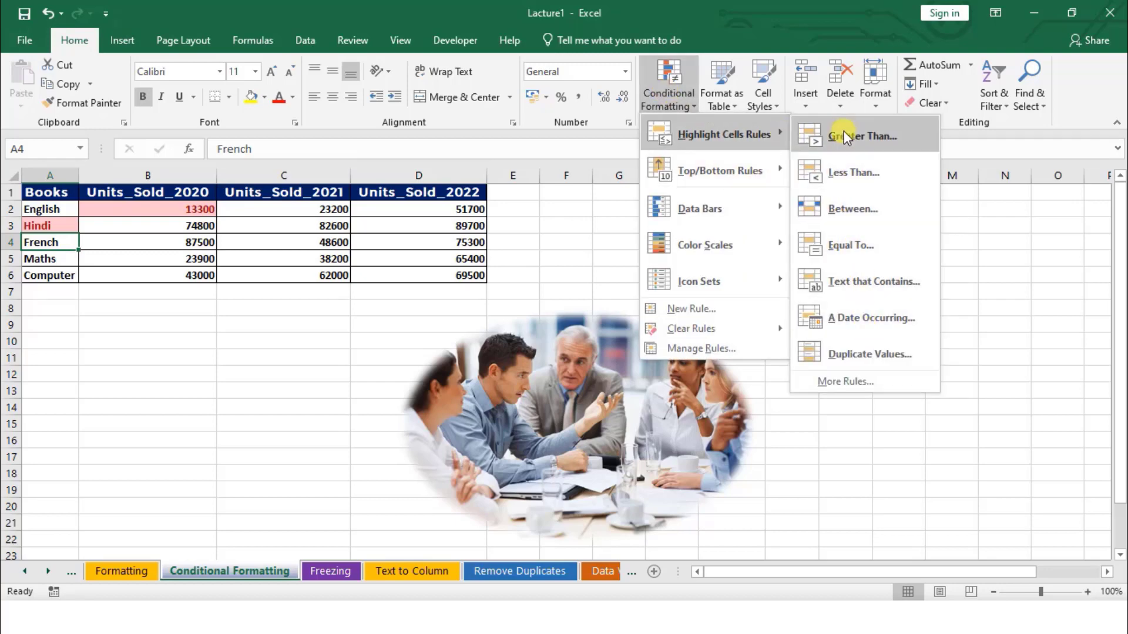